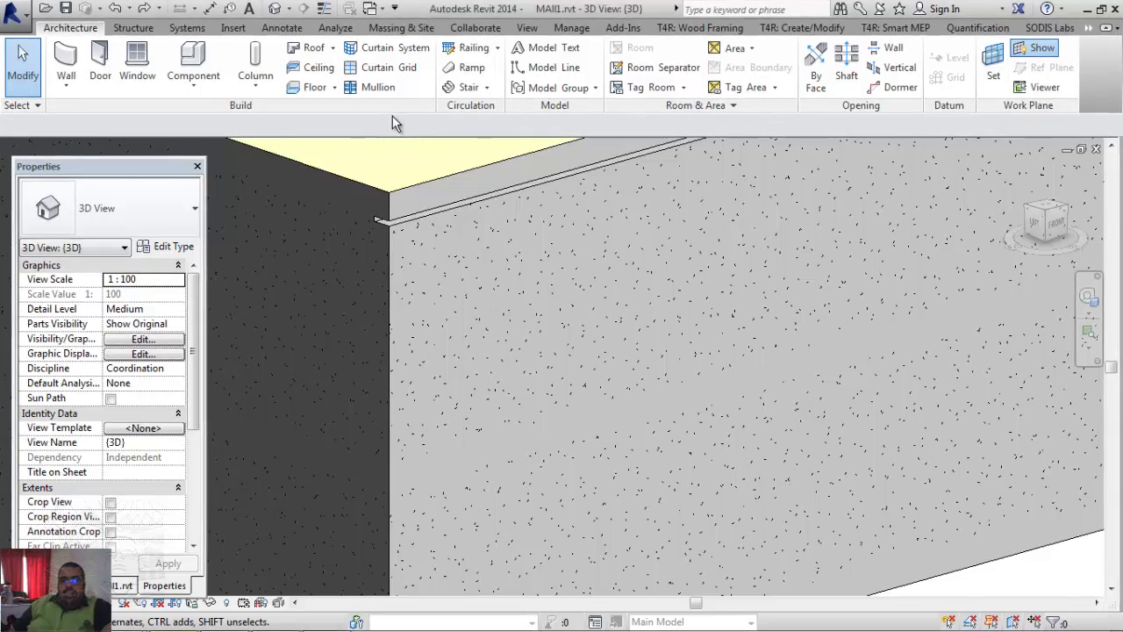
- Switch to the browser showing the blog comment about scaling a wall sweep
key("alt+Tab")
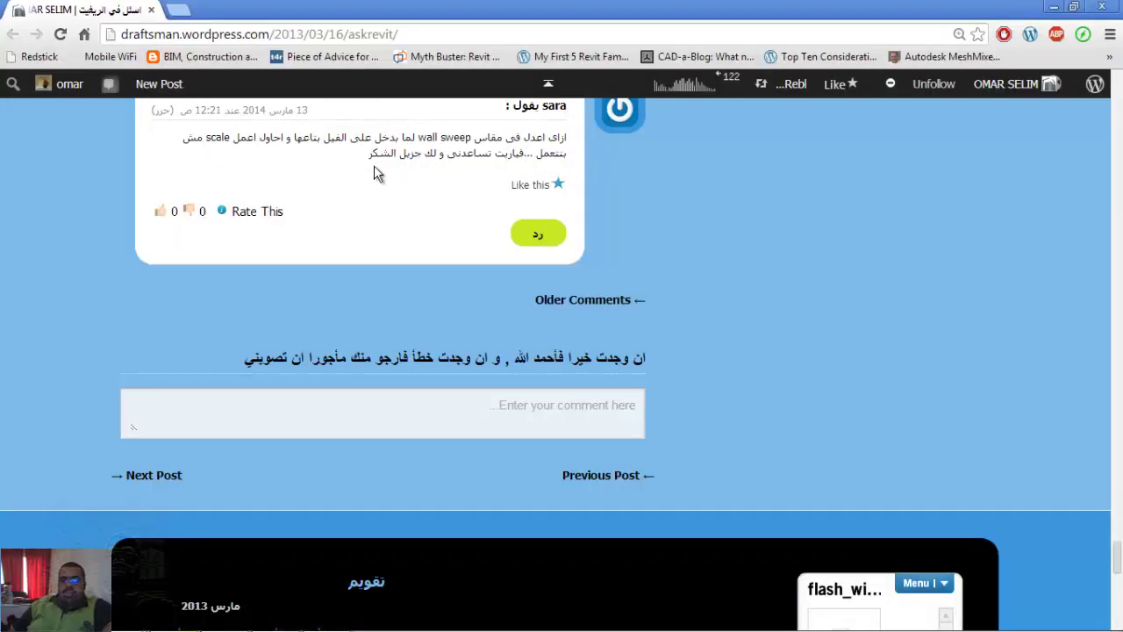
- Return to the Revit 3D view and zoom in and out on the swept wall
key("alt+Tab")
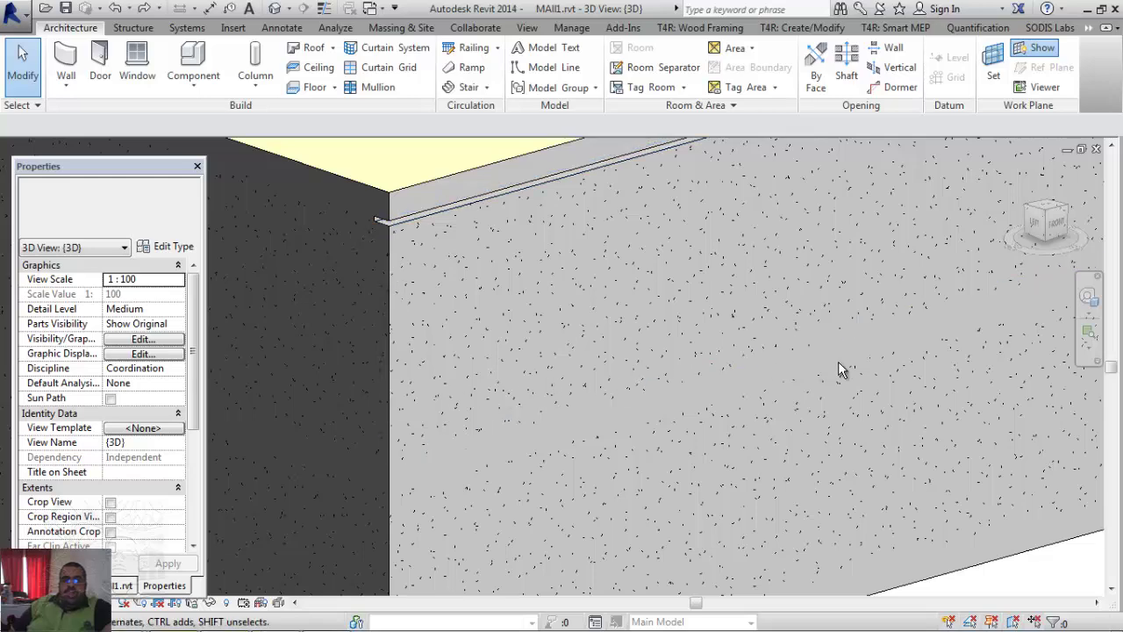
scroll(590, 521, "up", 3)
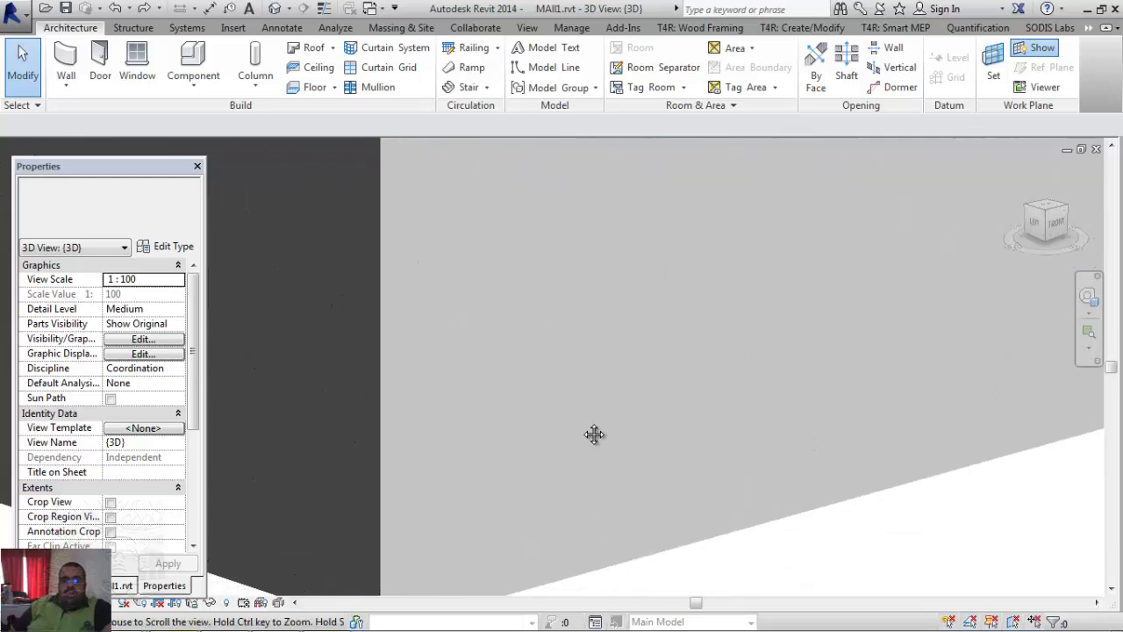
scroll(601, 431, "down", 3)
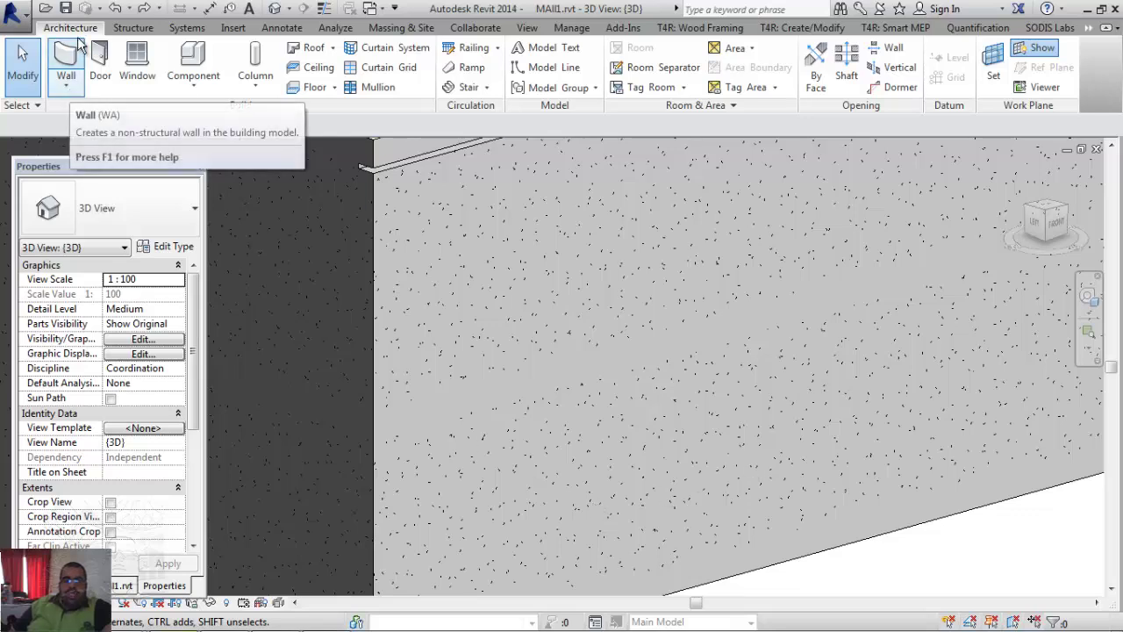
- Place a Cornice wall sweep along the front wall, continuing onto the dark left wall
left_click(75, 97)
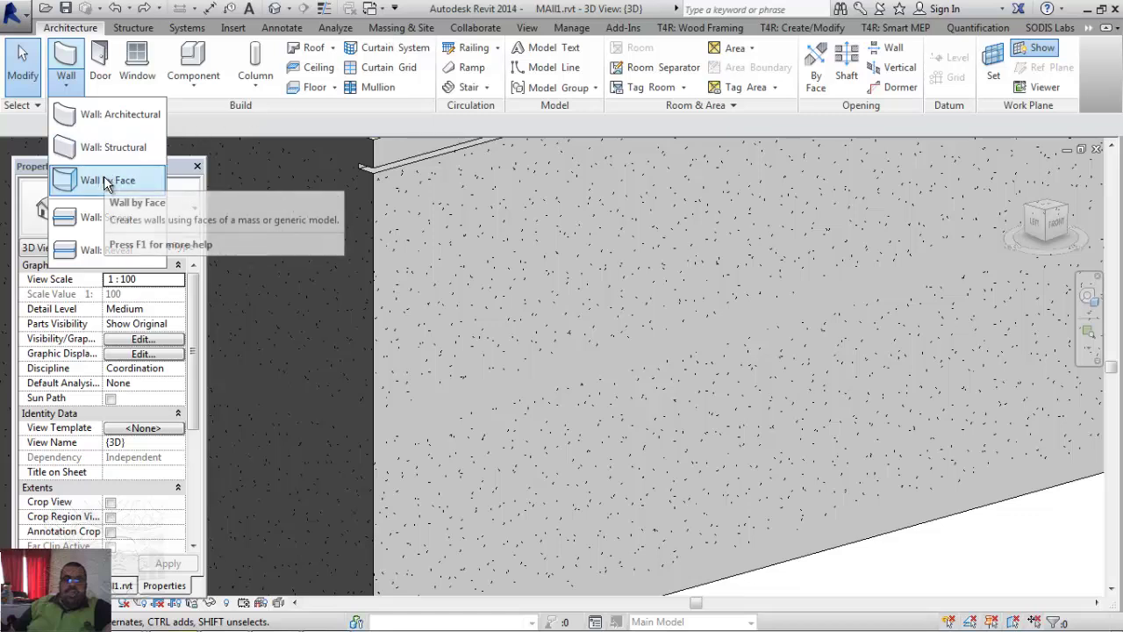
mouse_move(106, 250)
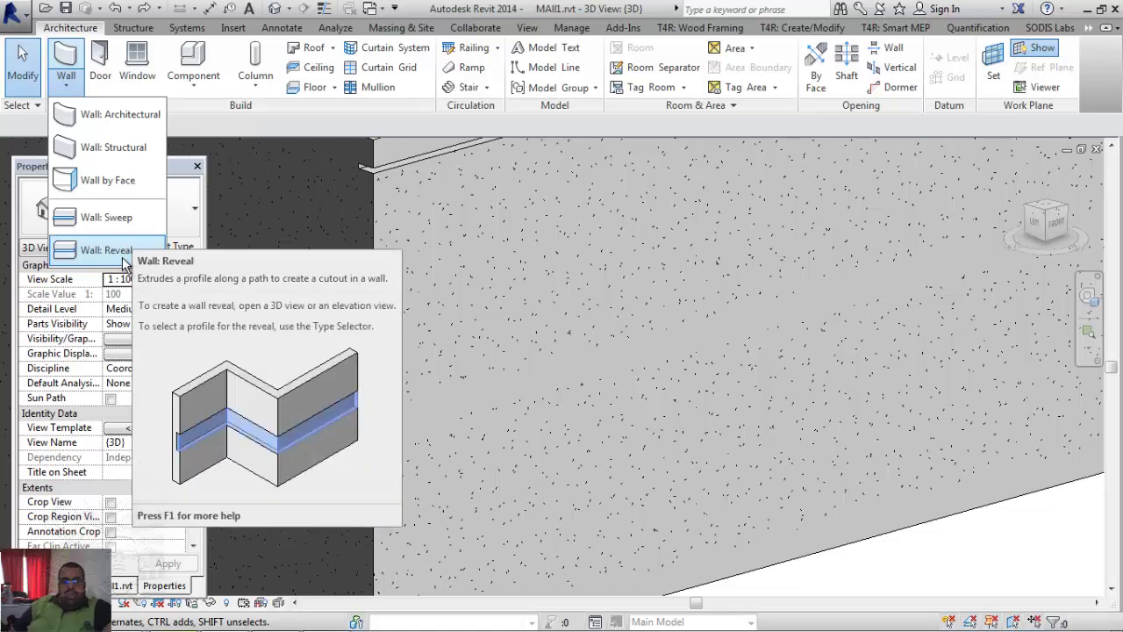
left_click(129, 215)
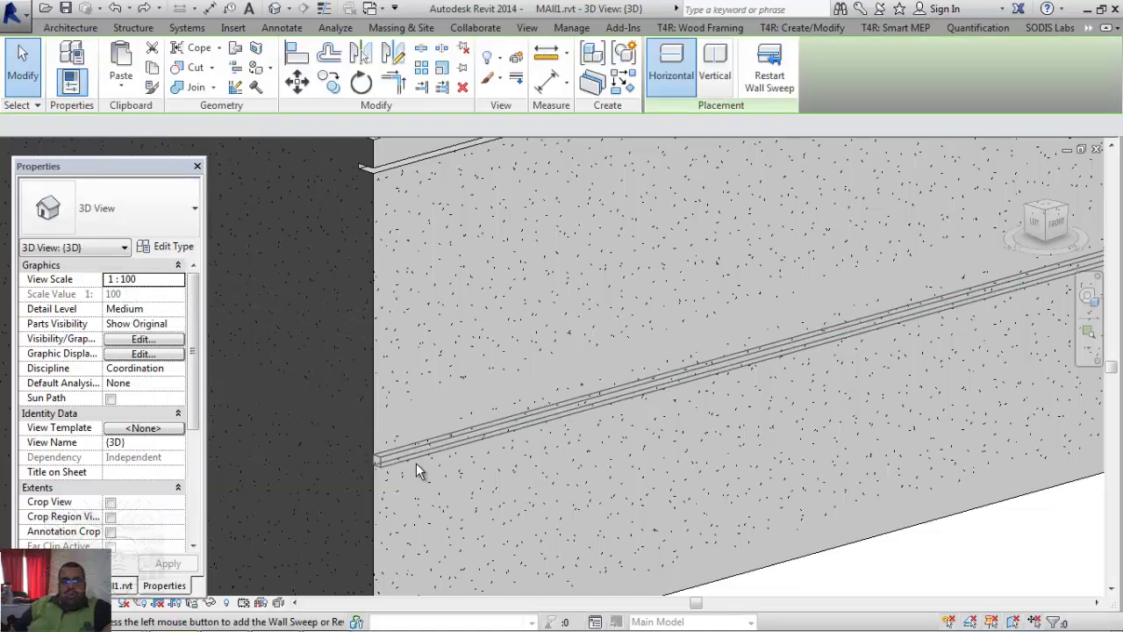
left_click(417, 466)
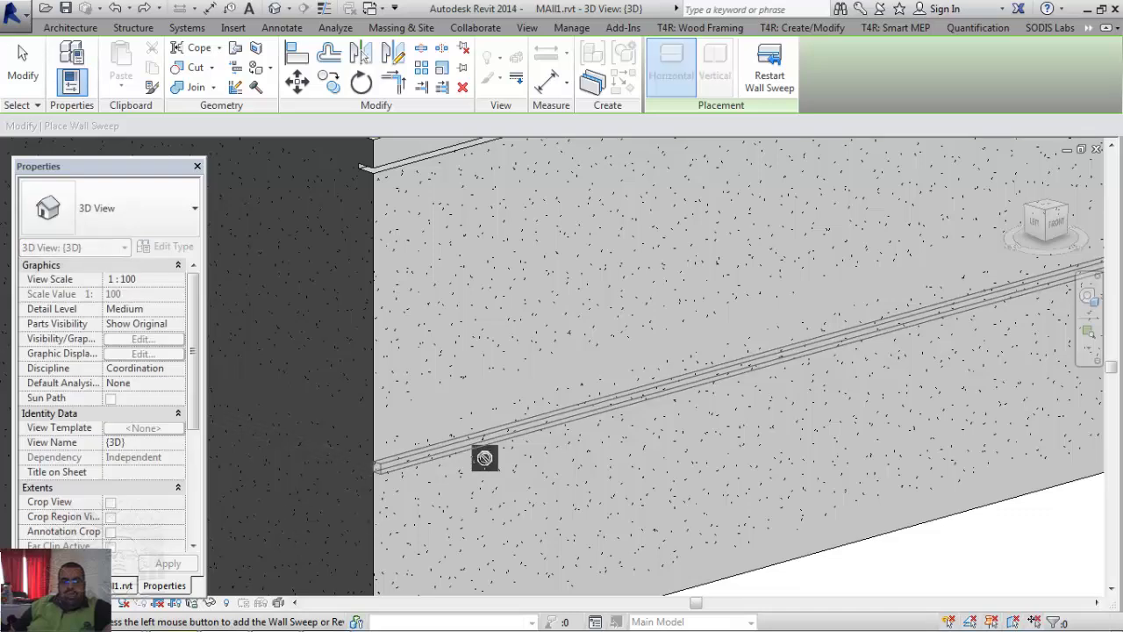
left_click(351, 505)
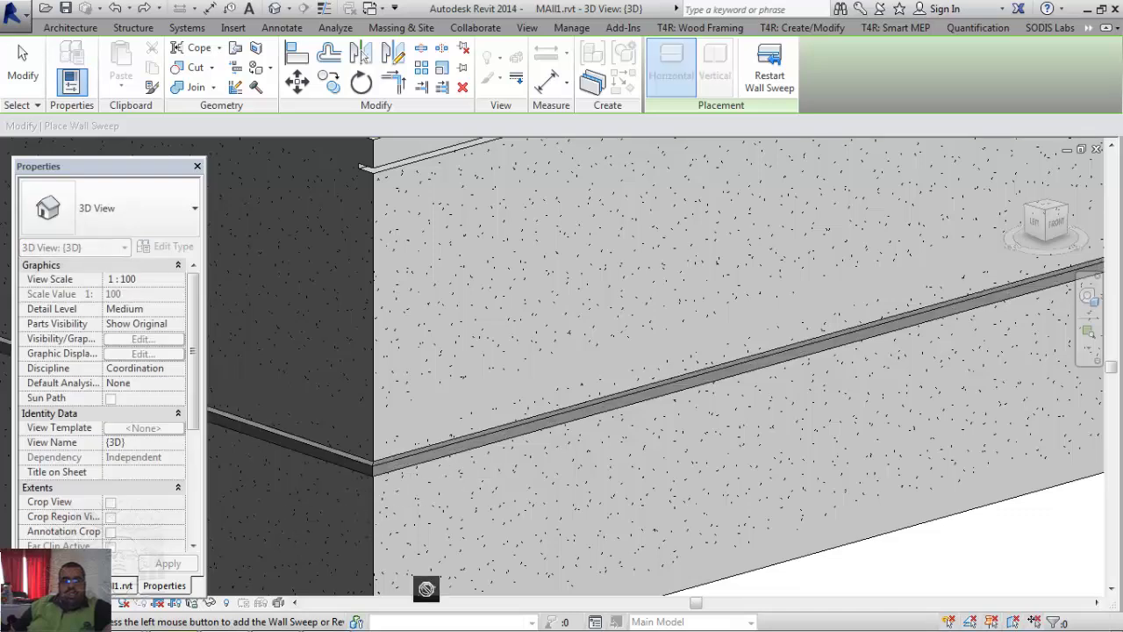
key("Escape")
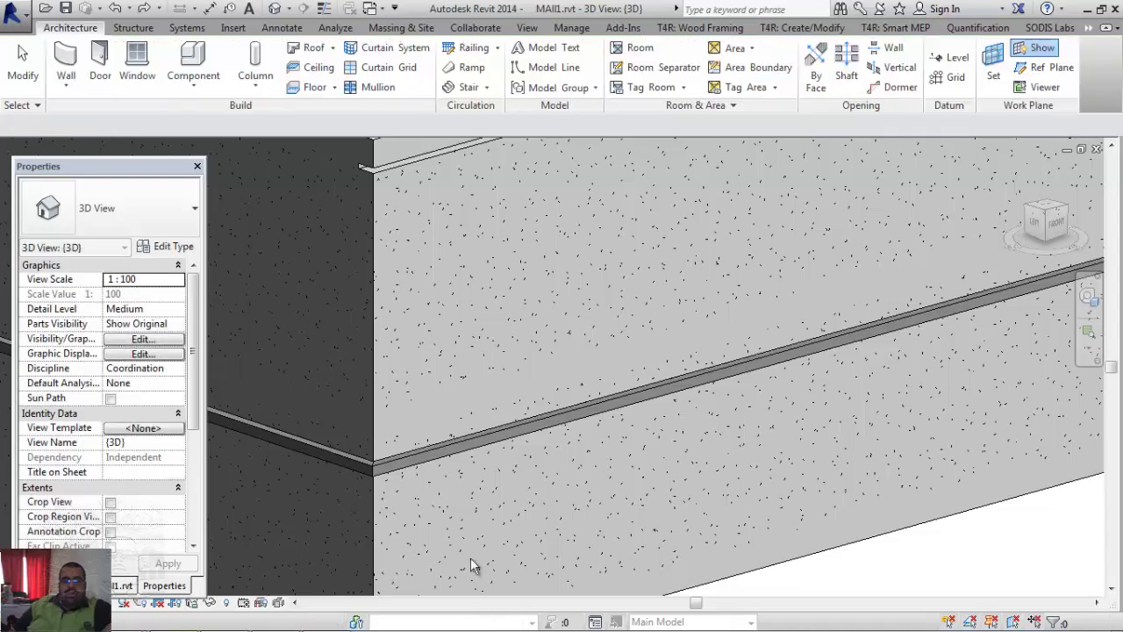
- Remove the left wall from the Cornice sweep so it ends at the corner
left_click(478, 444)
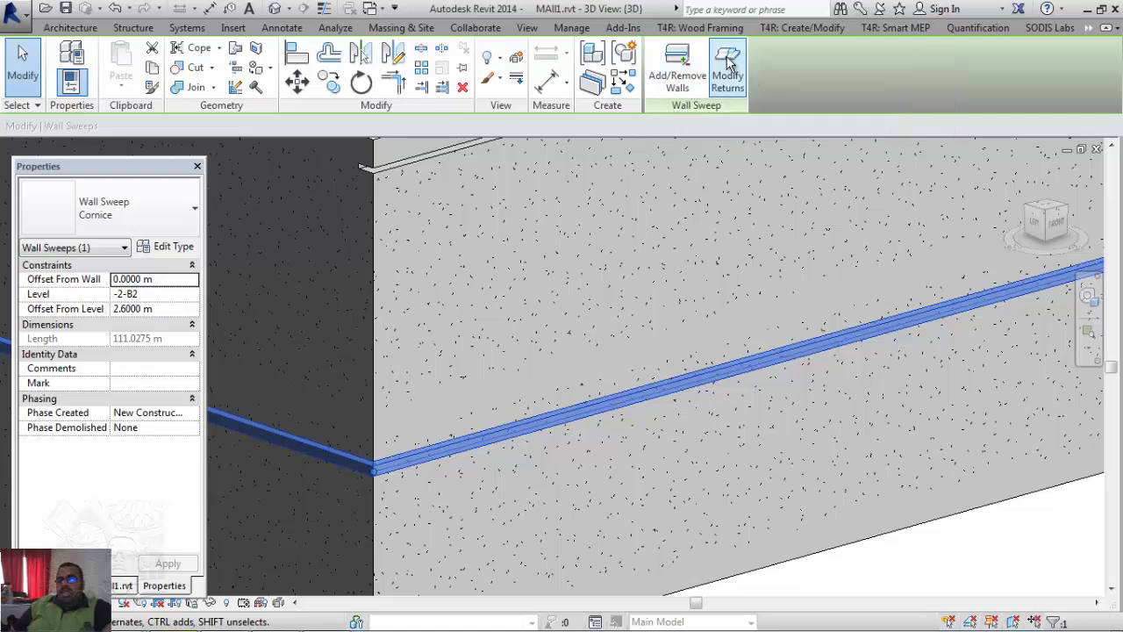
left_click(691, 98)
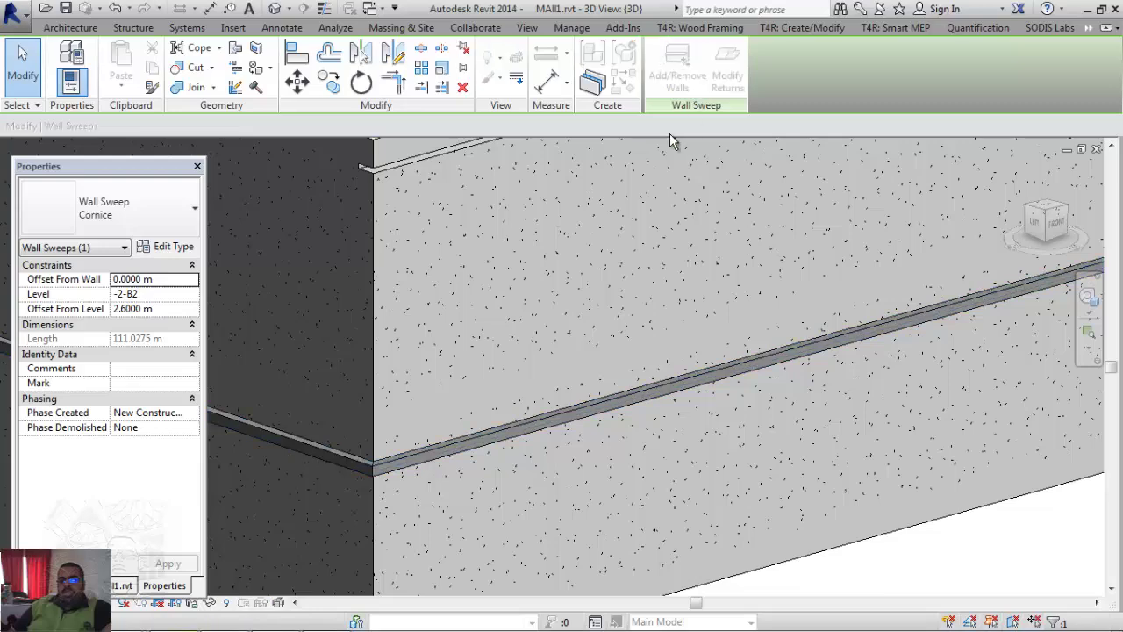
scroll(352, 547, "down", 2)
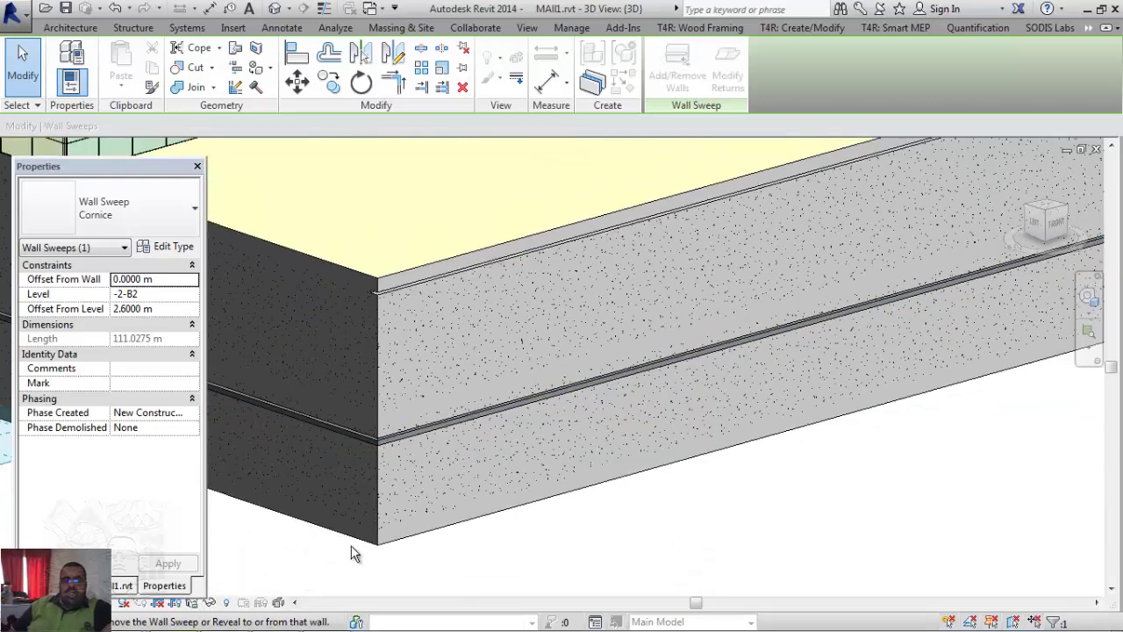
left_click(353, 429)
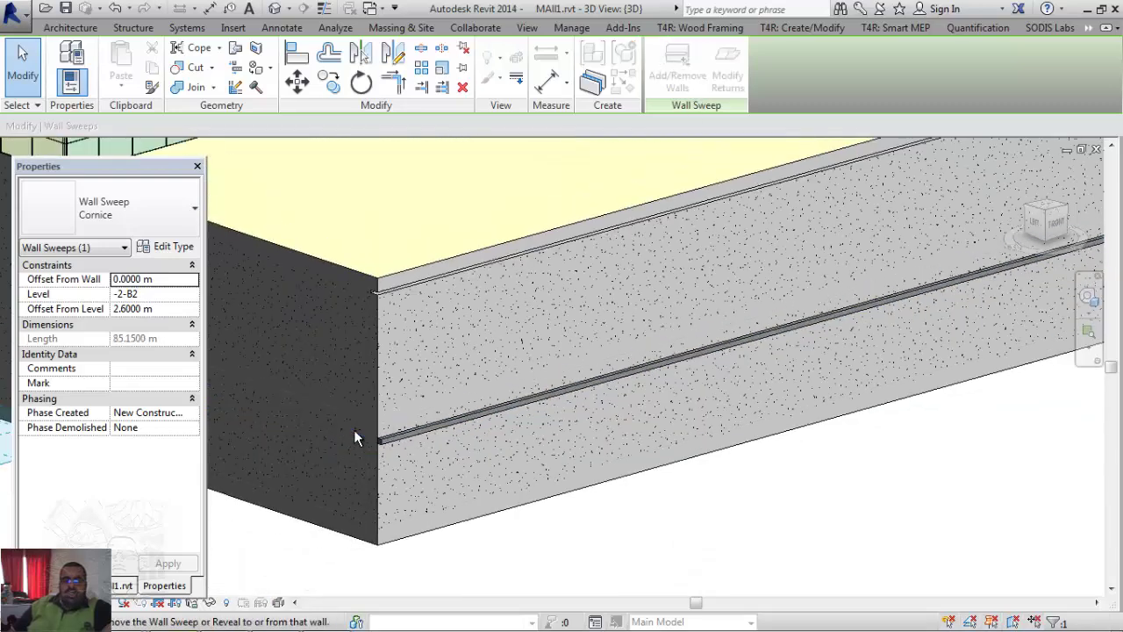
scroll(437, 419, "up", 2)
middle_click_drag(396, 482, 498, 442)
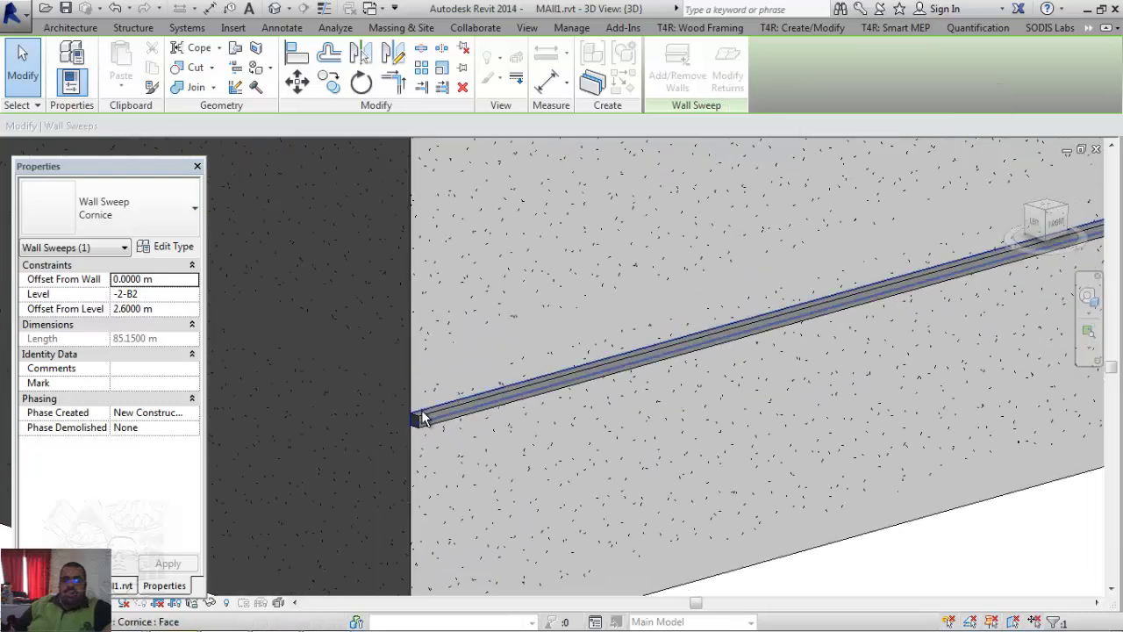
key("Escape")
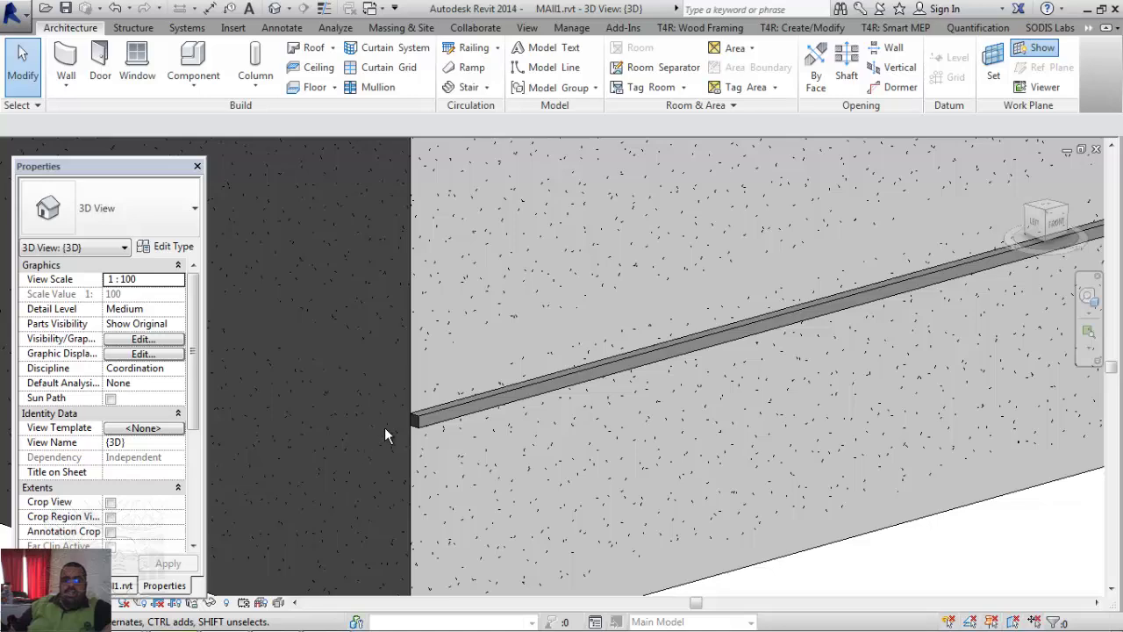
- Drag the sweep's end slightly past the corner and reselect the sweep
left_click(459, 412)
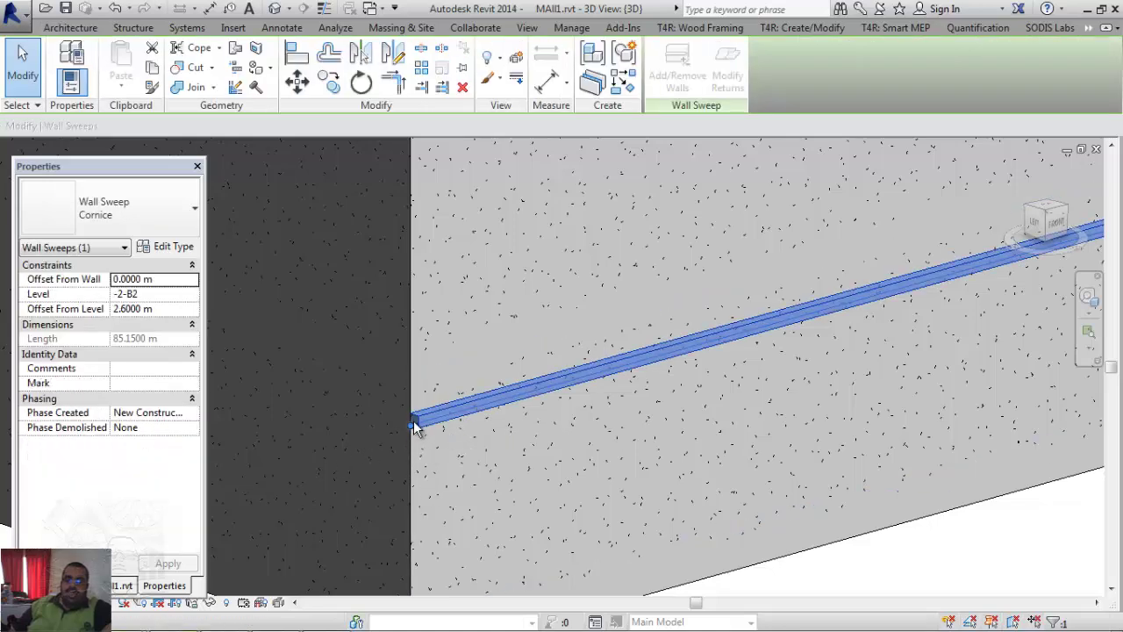
left_click_drag(414, 428, 351, 451)
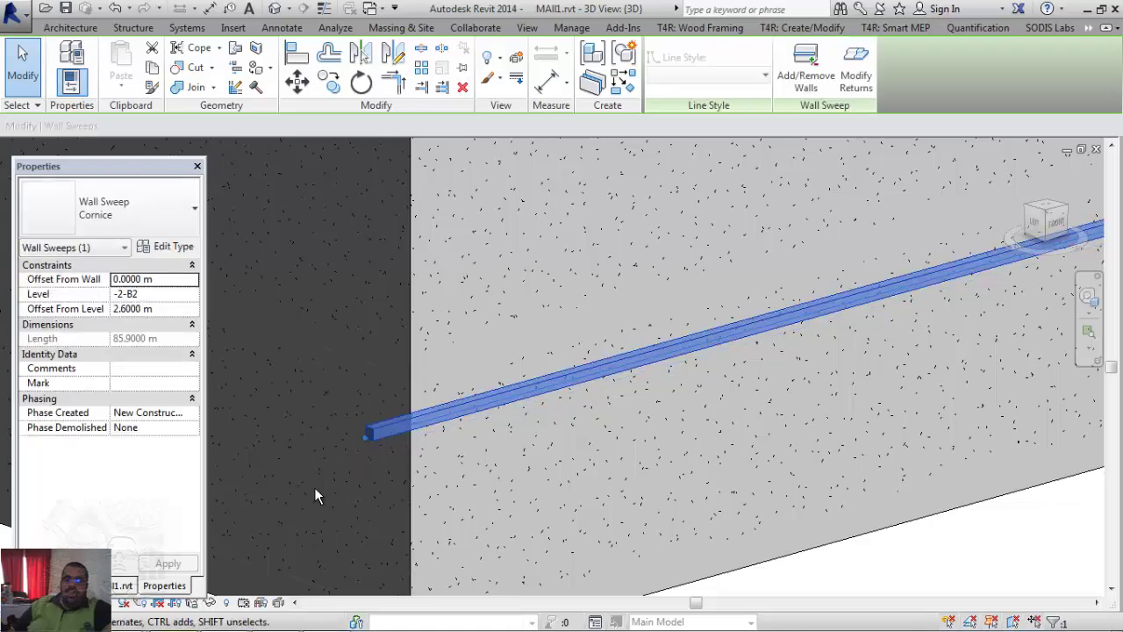
left_click(329, 485)
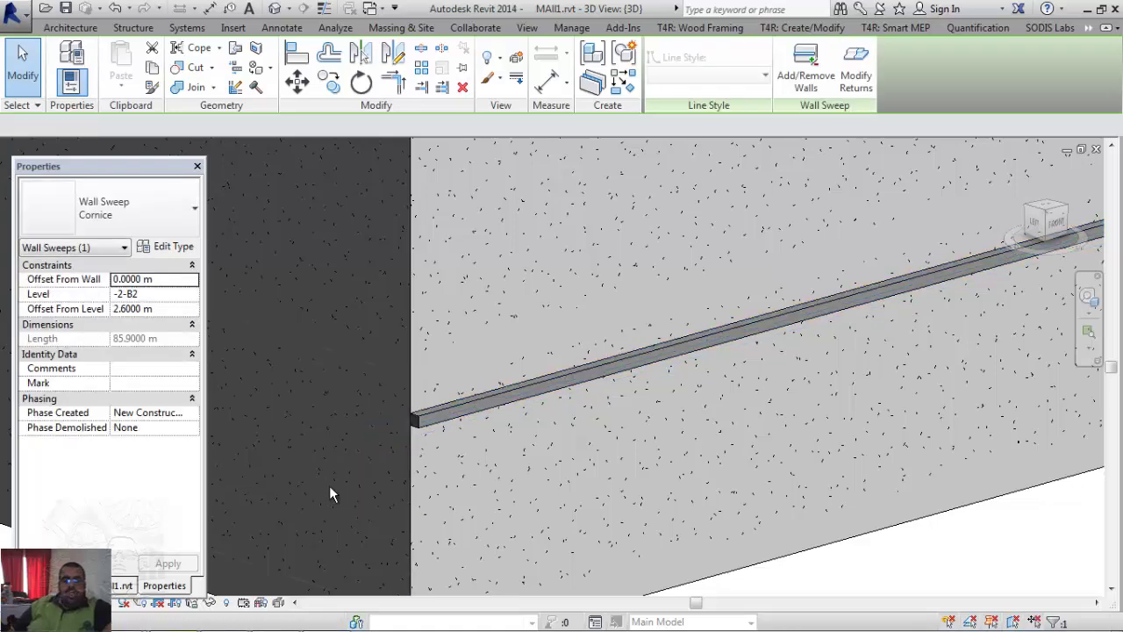
left_click(465, 418)
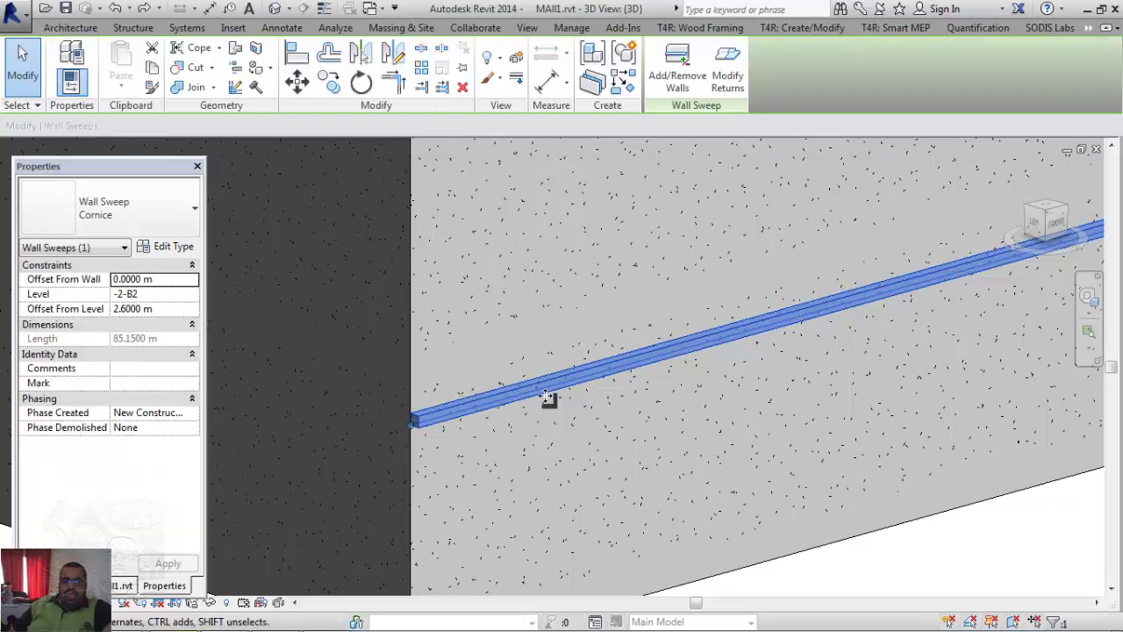
- Set the Cornice sweep type's profile to M_Parapet Cap-Precast : 300mm Wide and apply it
left_click(187, 251)
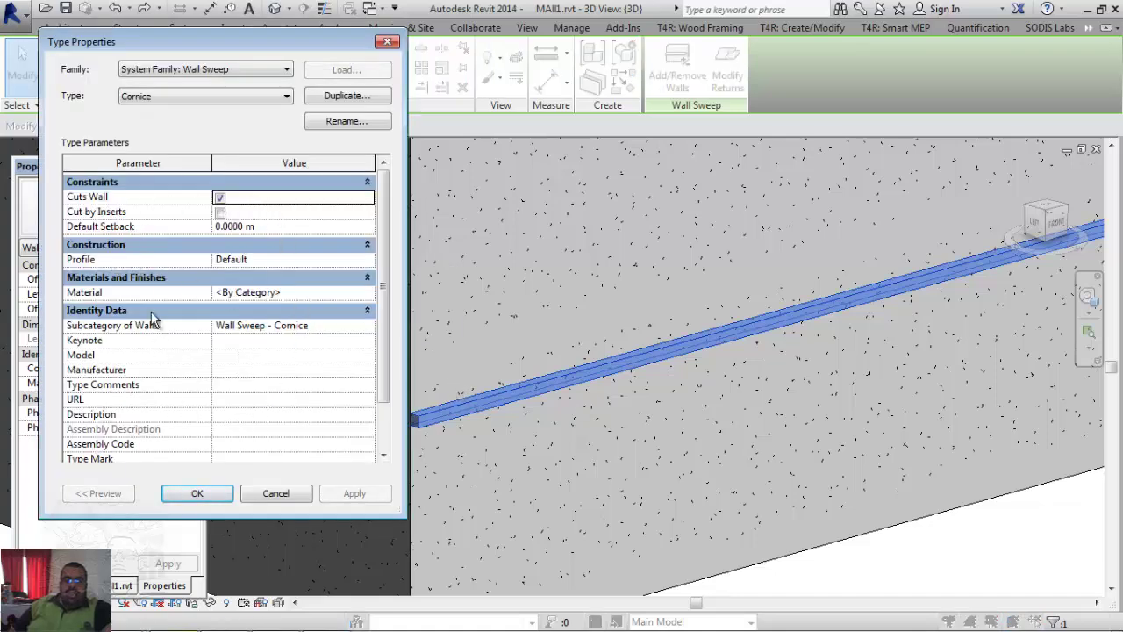
left_click(374, 265)
left_click(367, 260)
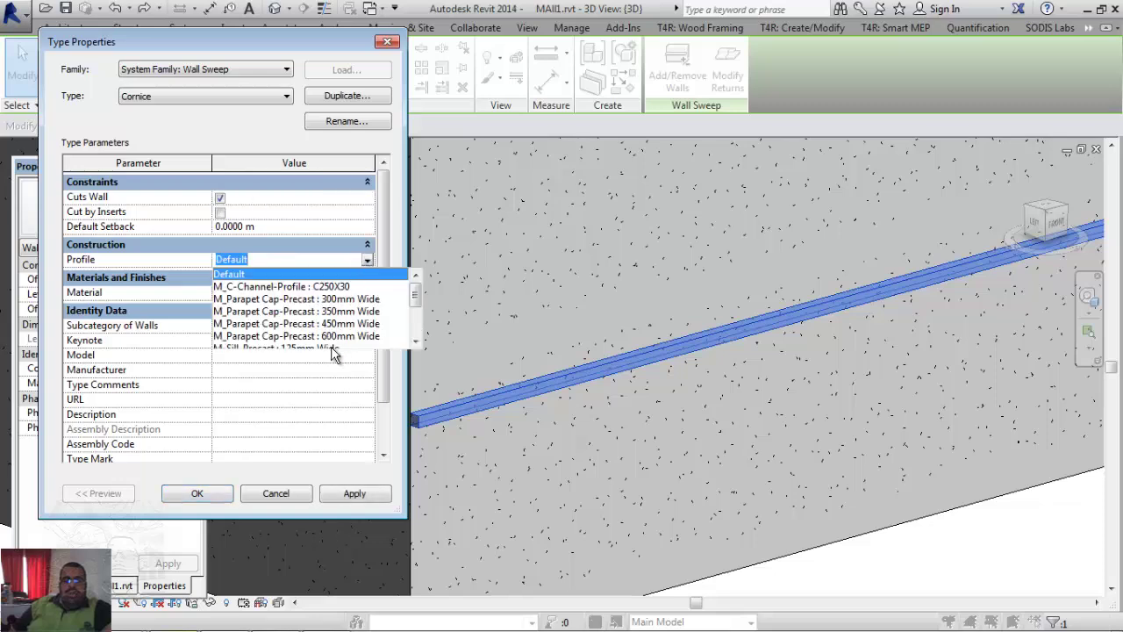
left_click(337, 300)
left_click(355, 495)
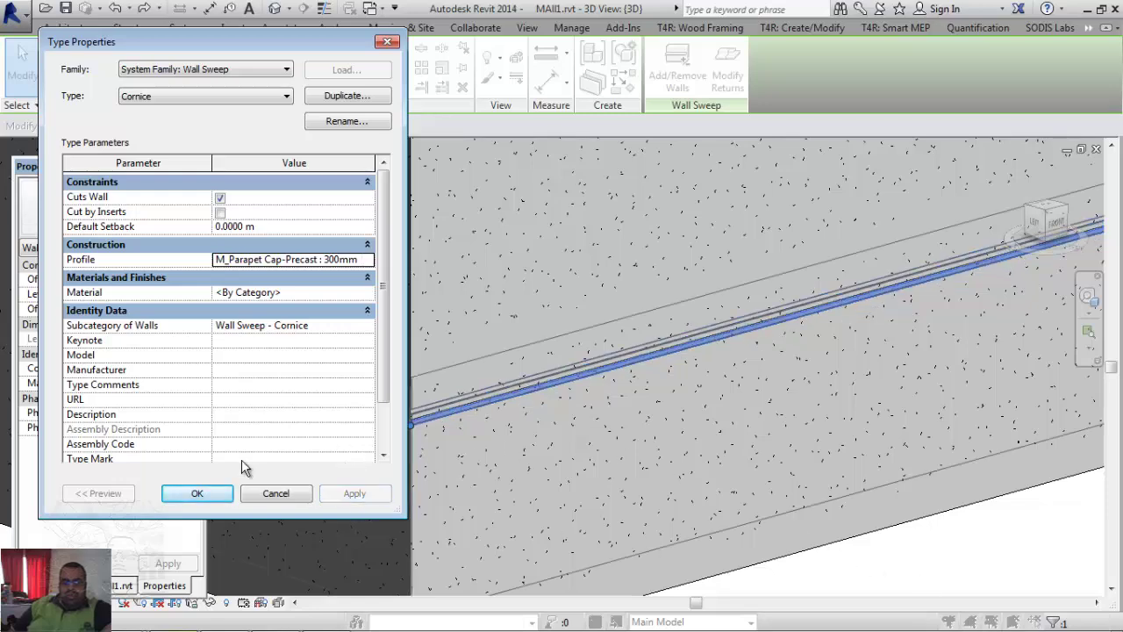
left_click(197, 494)
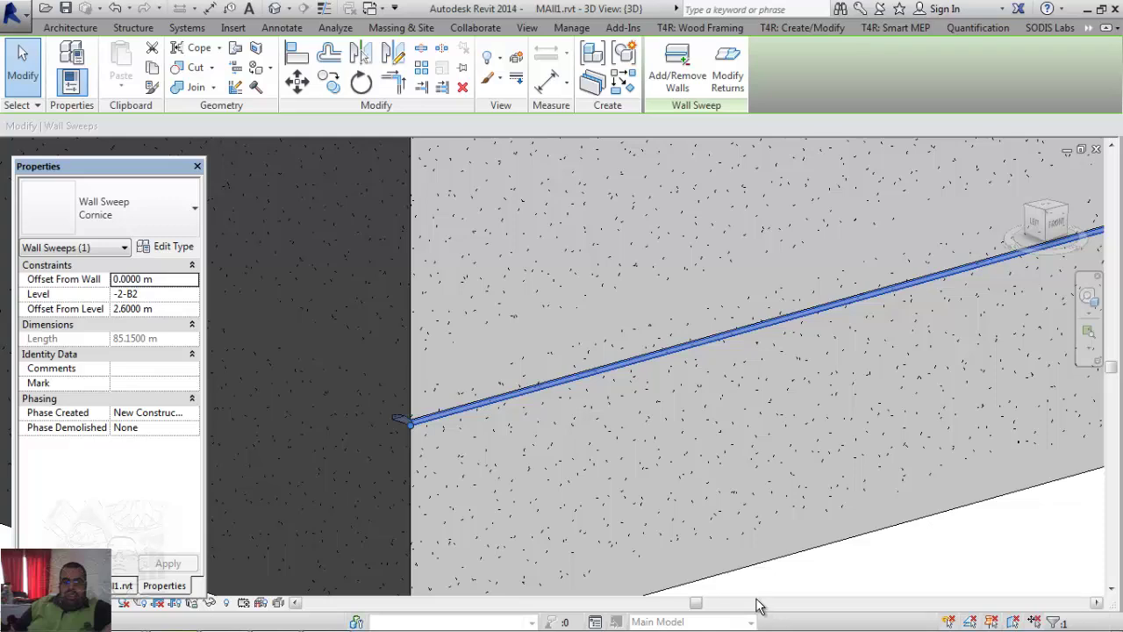
- Change the sweep profile to M_Parapet Cap-Precast : 350mm Wide, apply and confirm
left_click(170, 246)
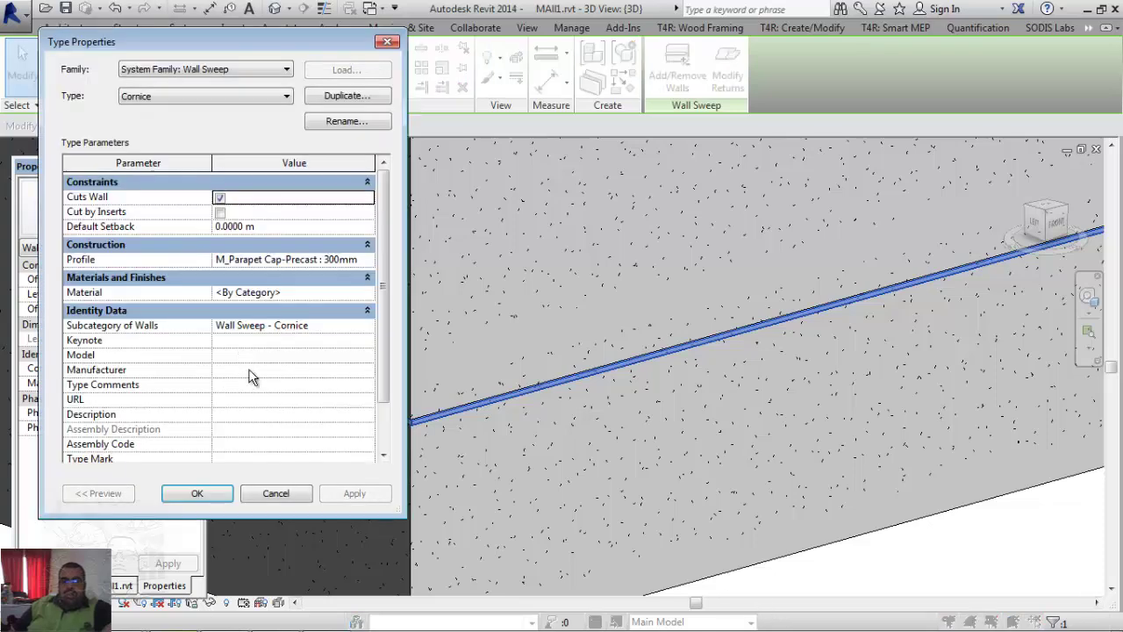
left_click(246, 103)
left_click(252, 98)
left_click(373, 262)
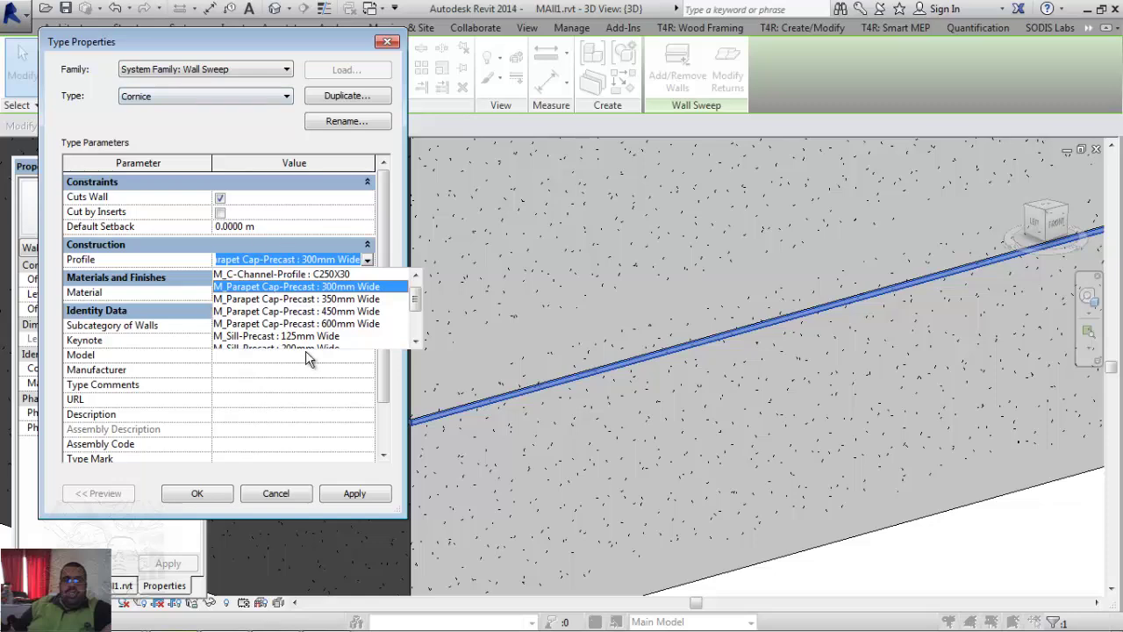
left_click(353, 298)
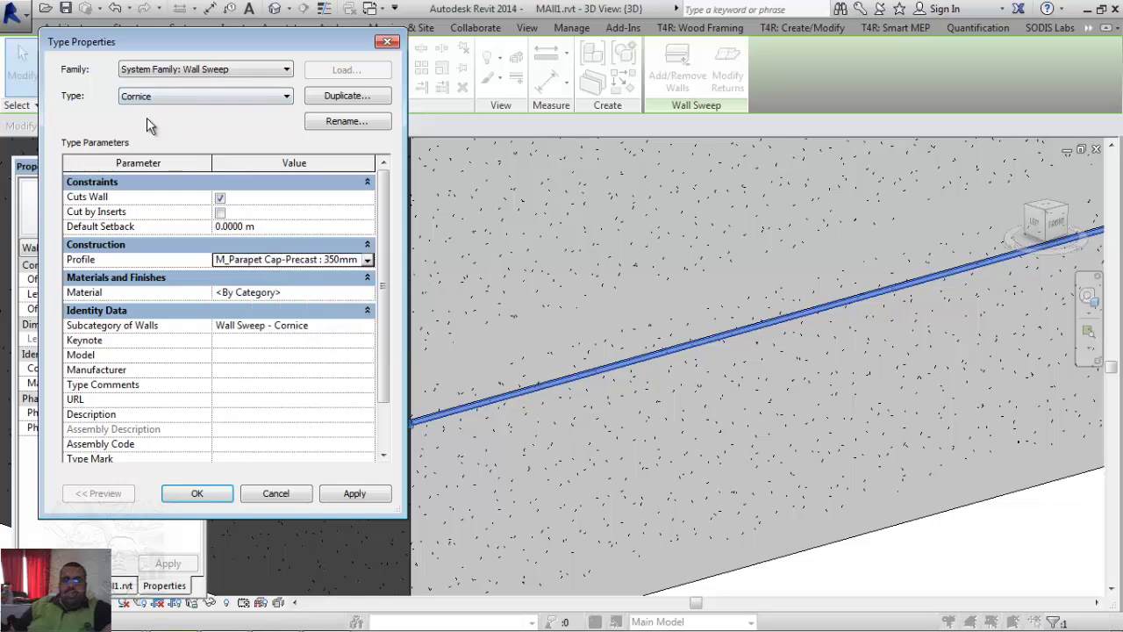
left_click(353, 493)
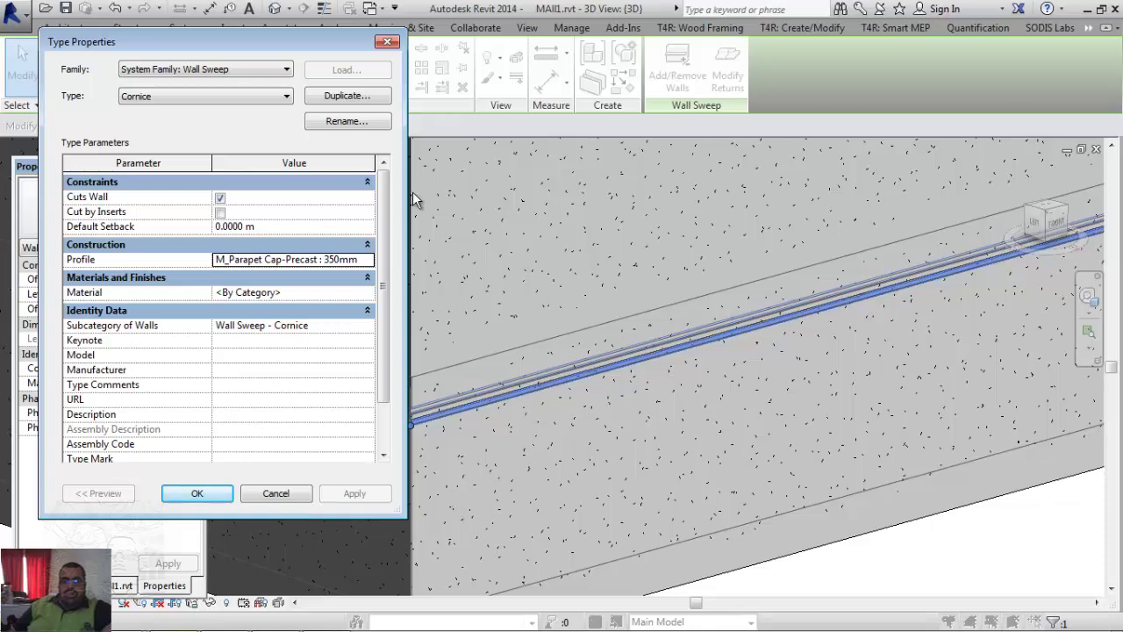
left_click(198, 493)
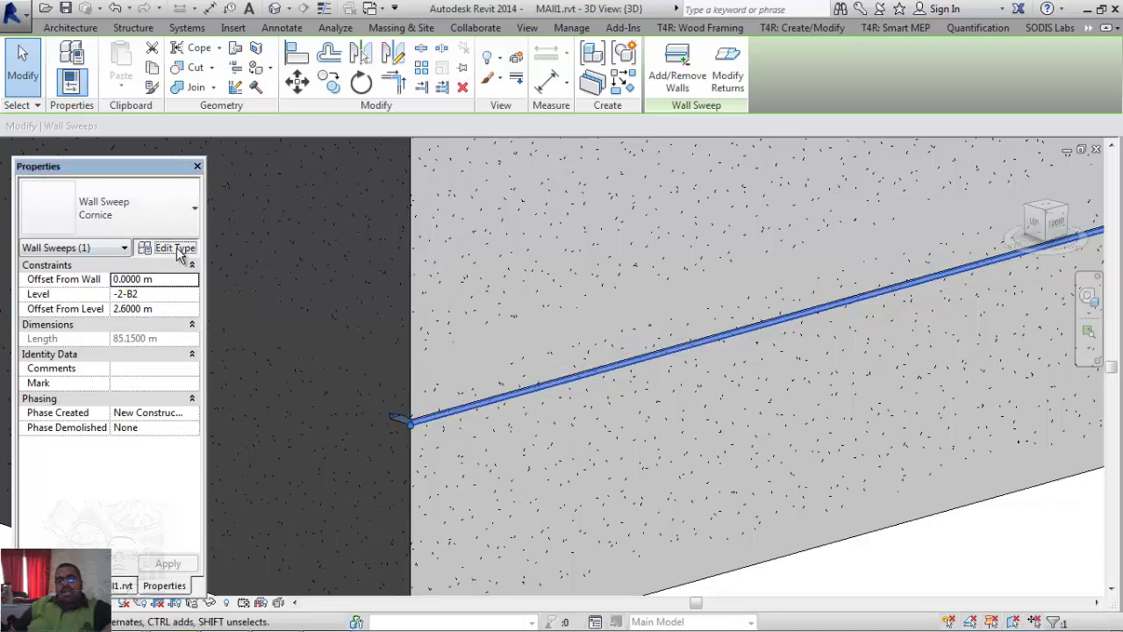
left_click(175, 249)
left_click(368, 261)
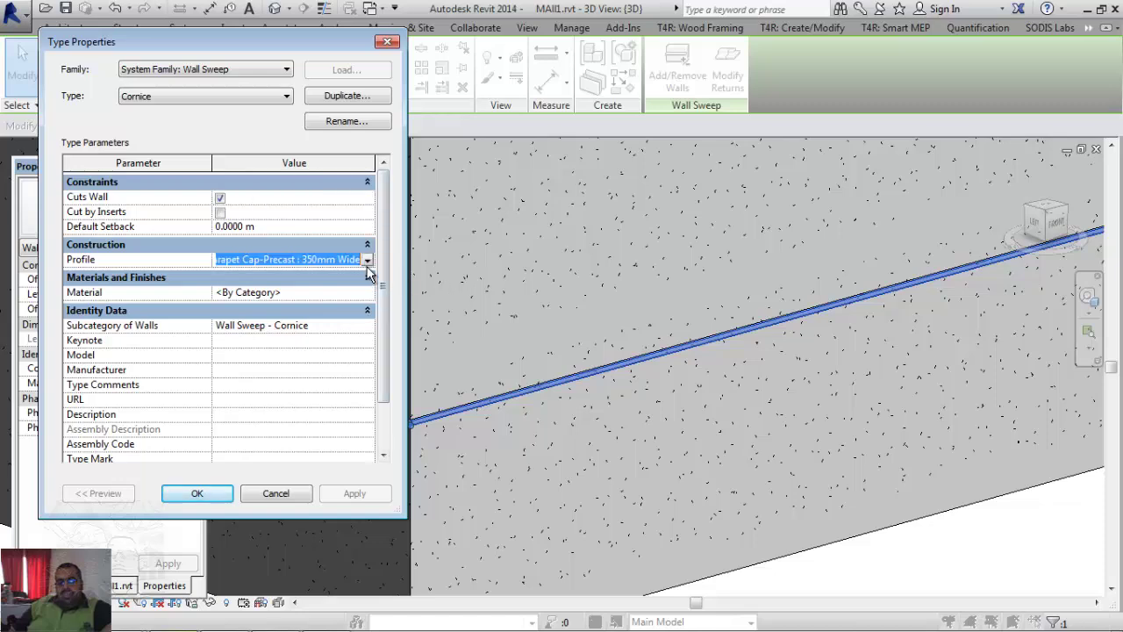
left_click(367, 260)
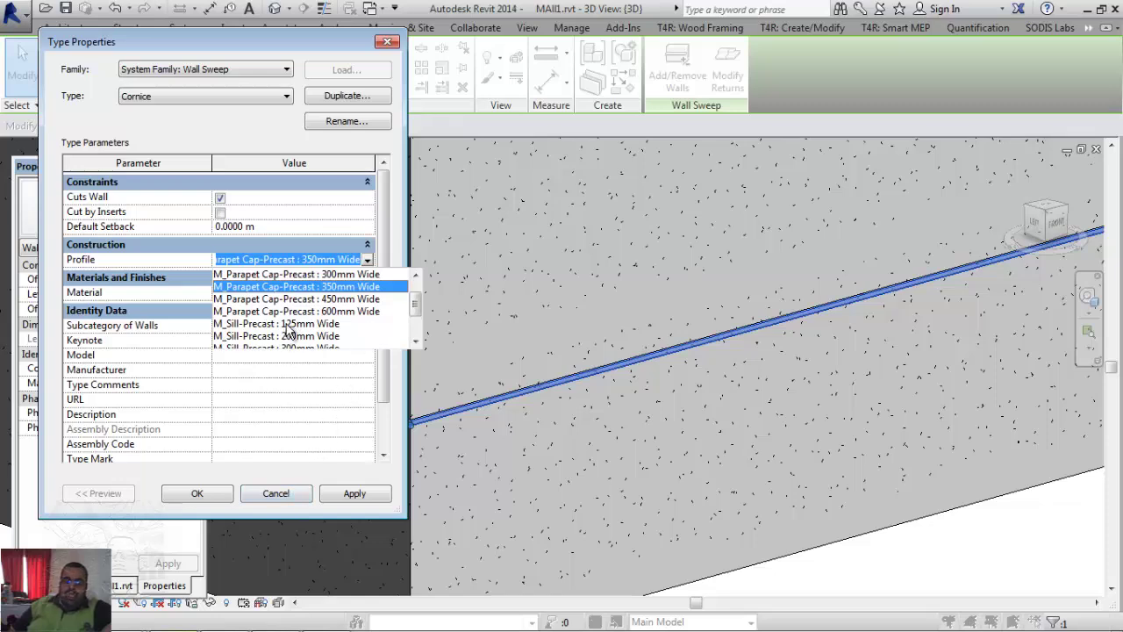
scroll(285, 325, "down", 1)
scroll(281, 334, "down", 1)
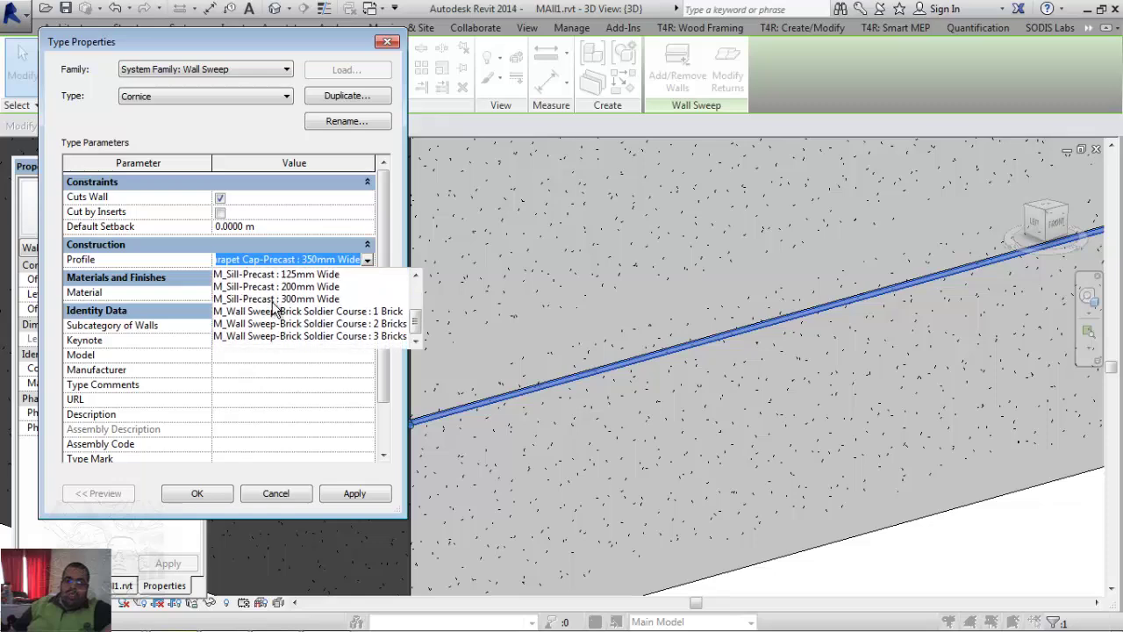
left_click(272, 493)
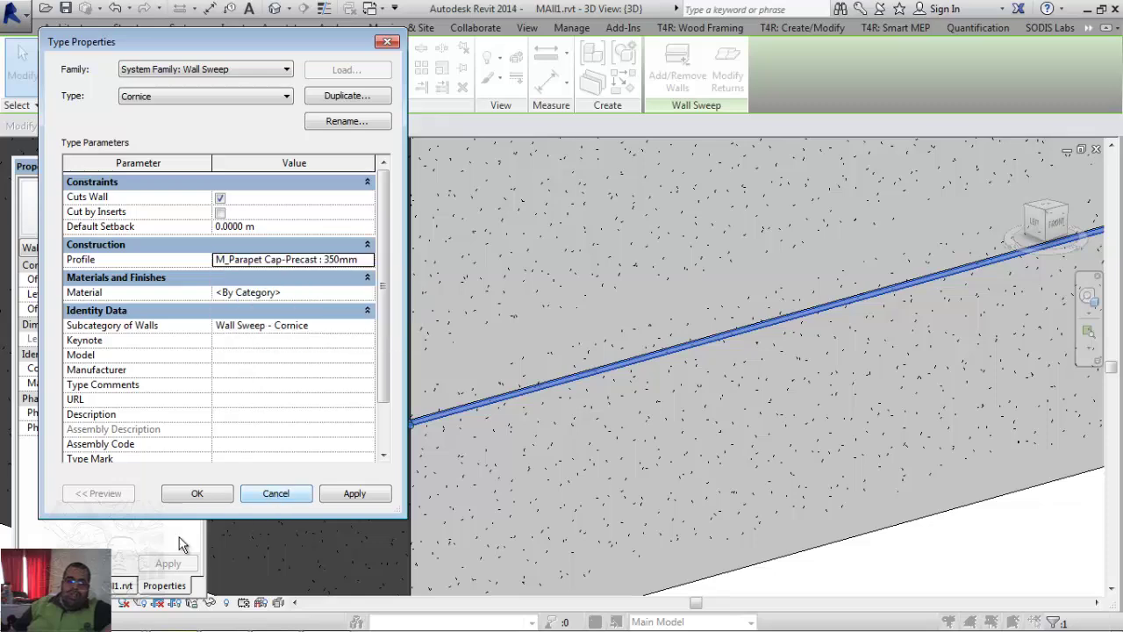
left_click(274, 496)
- Open Type Properties of the '1 Brick' type under Profiles > M_Wall Sweep-Brick Soldier Course
left_click(123, 586)
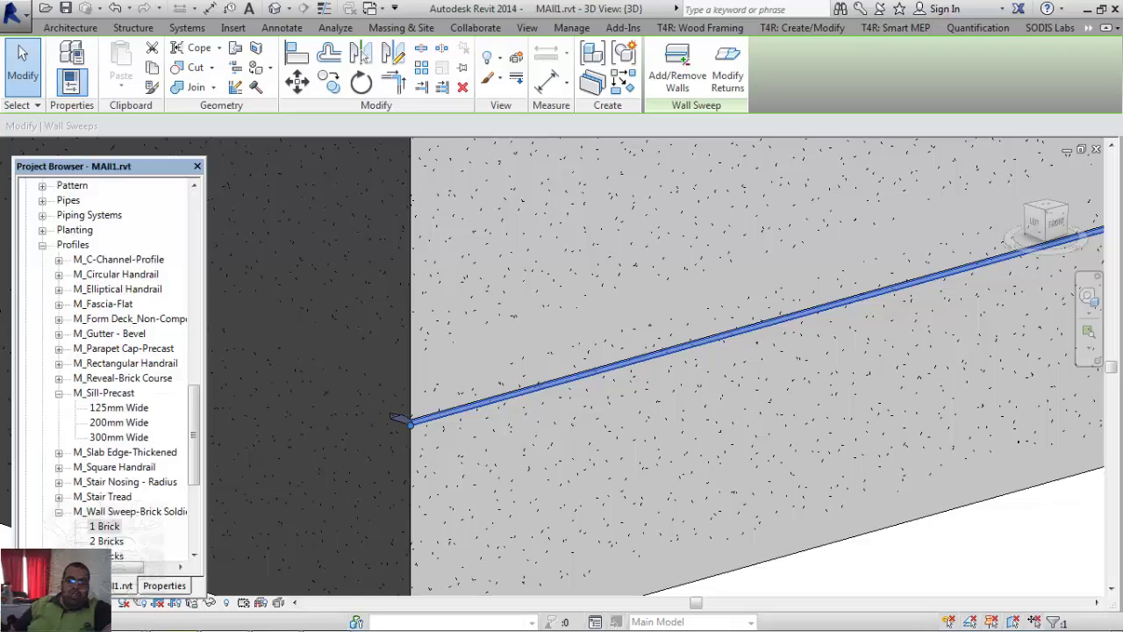
left_click(186, 419)
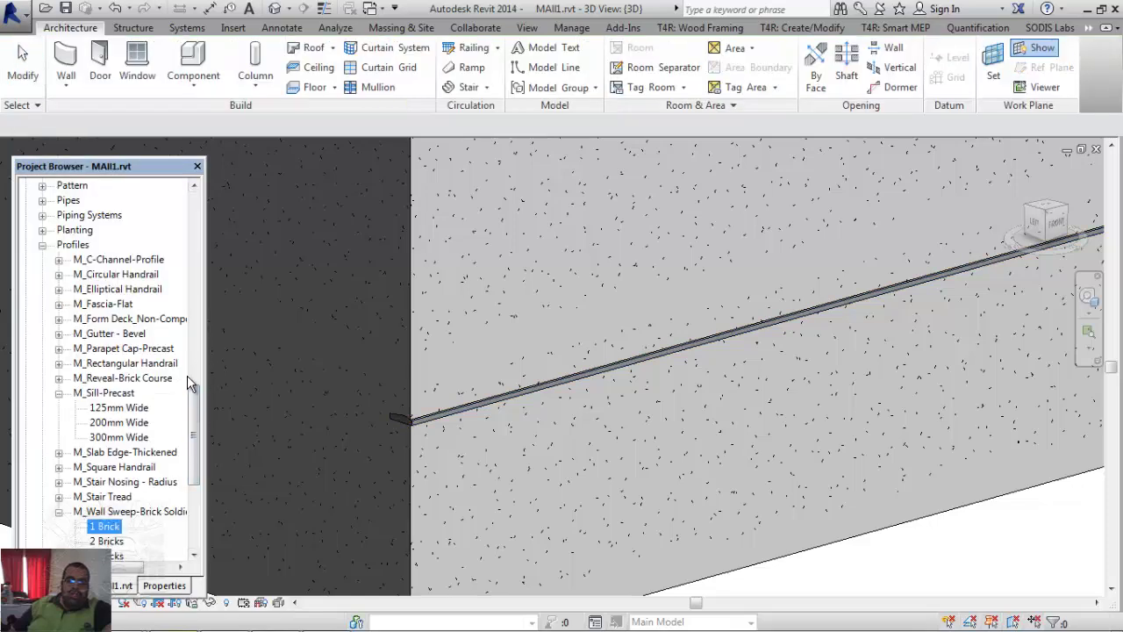
mouse_move(195, 391)
left_mouse_down()
mouse_move(201, 224)
mouse_move(173, 339)
left_mouse_up()
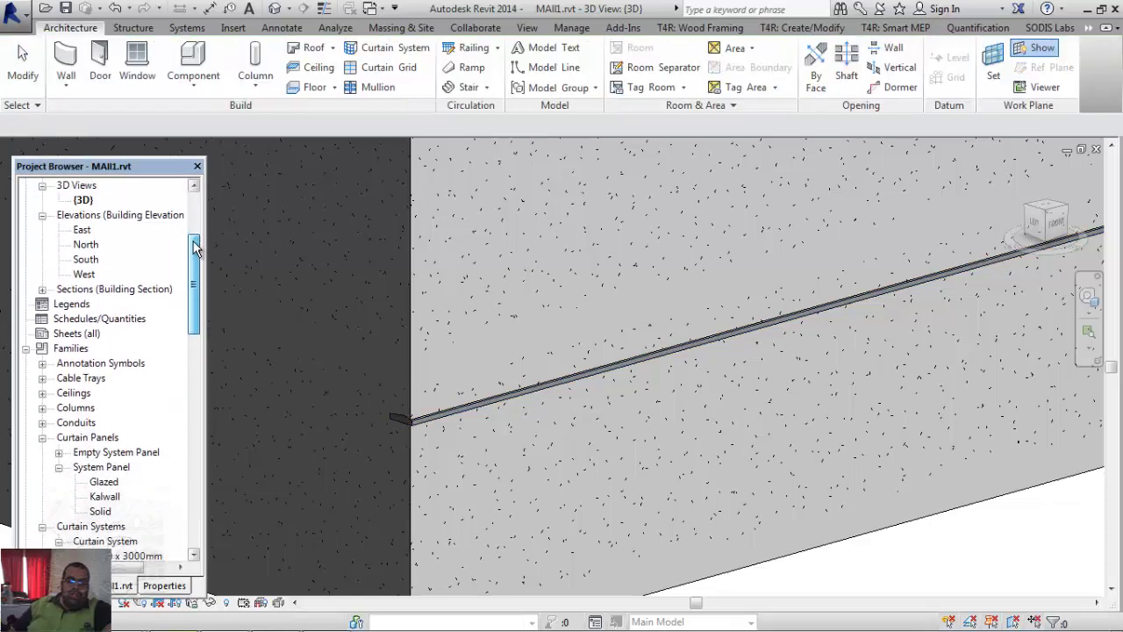
scroll(173, 338, "down", 3)
scroll(171, 394, "down", 2)
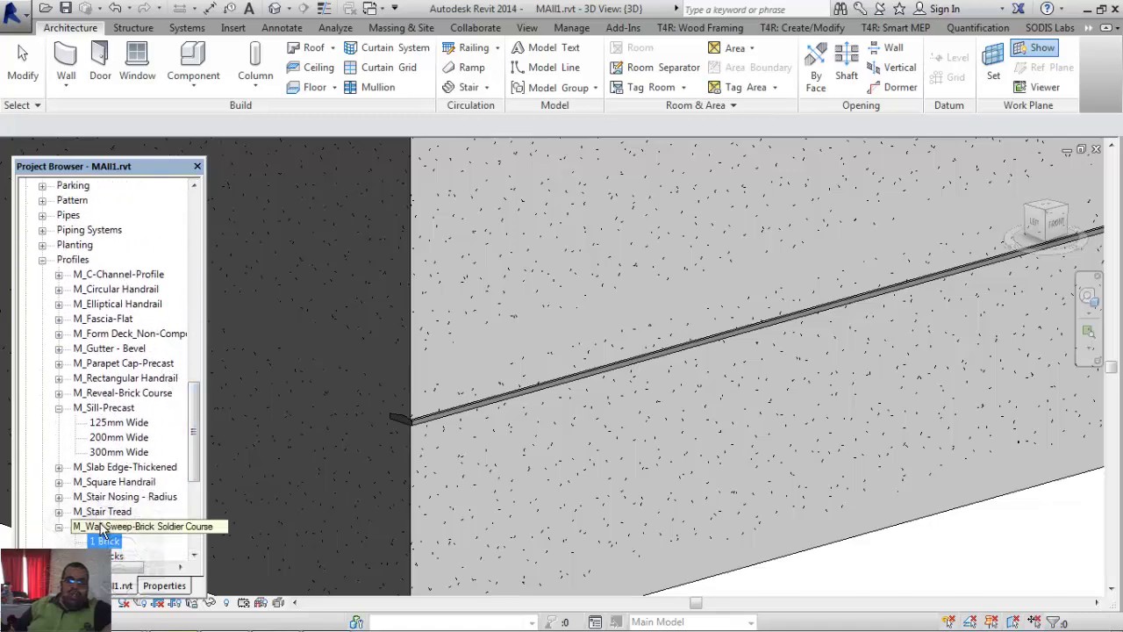
scroll(171, 496, "down", 2)
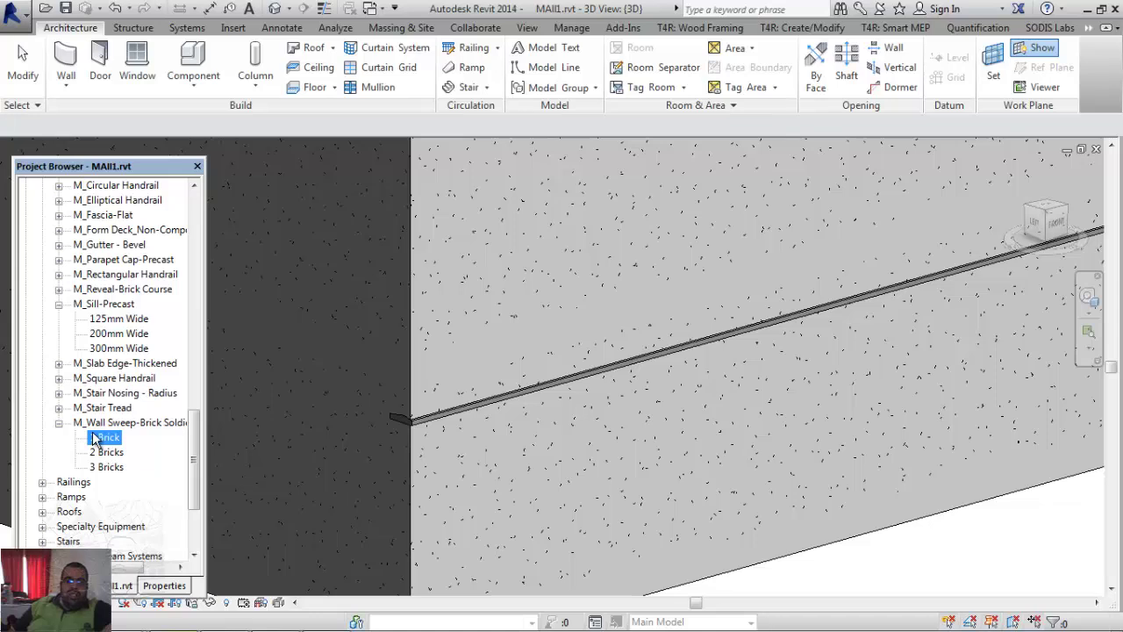
right_click(95, 437)
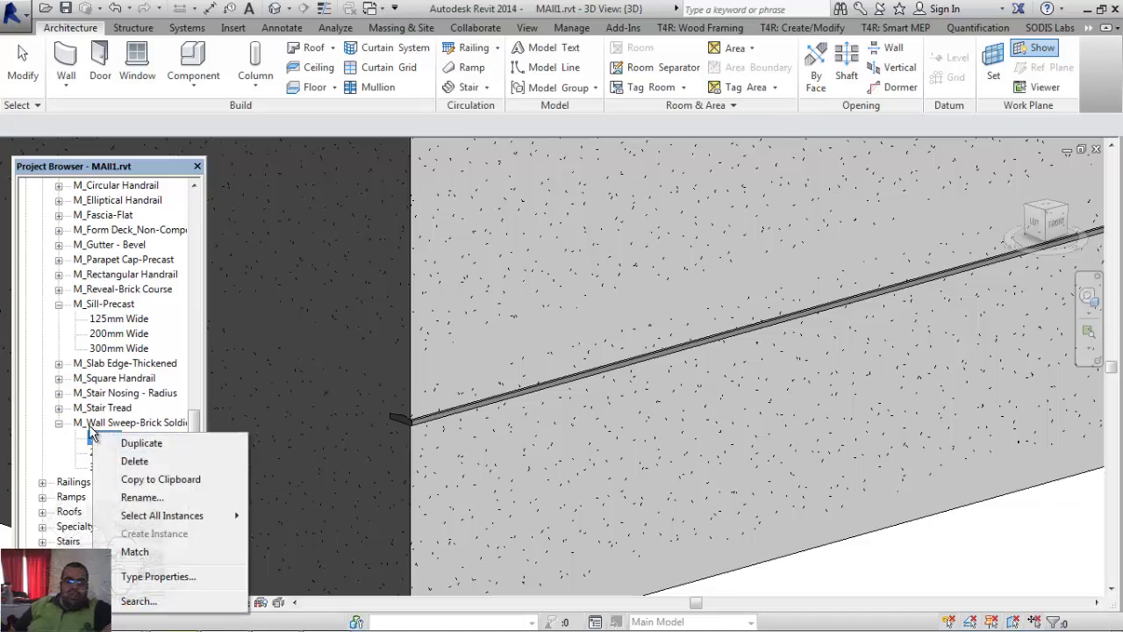
left_click(91, 433)
right_click(94, 438)
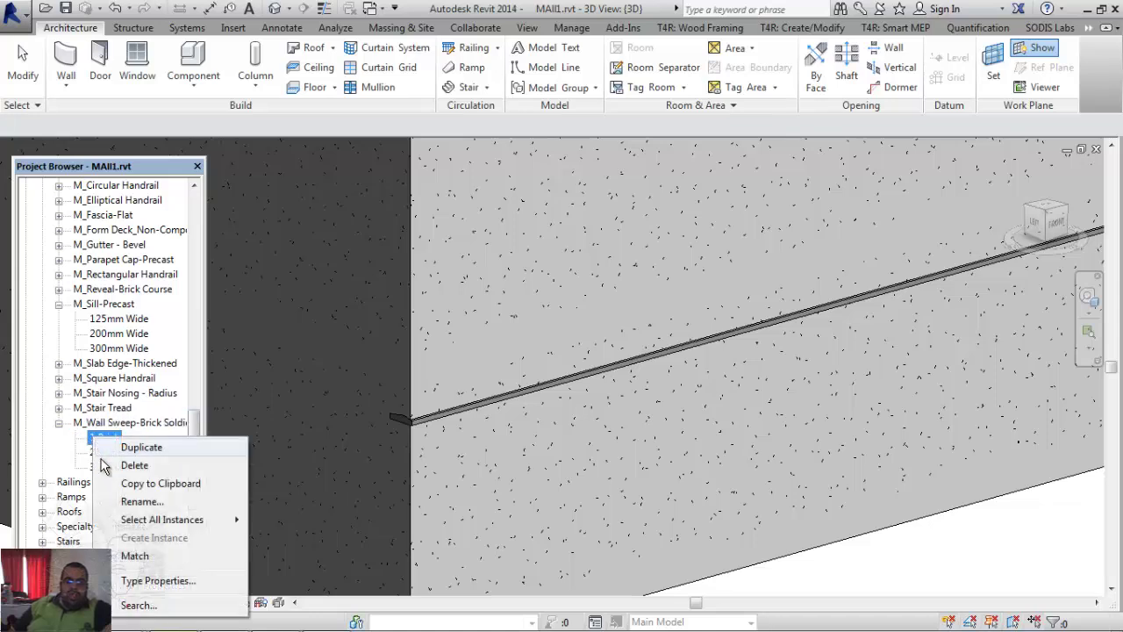
left_click(188, 581)
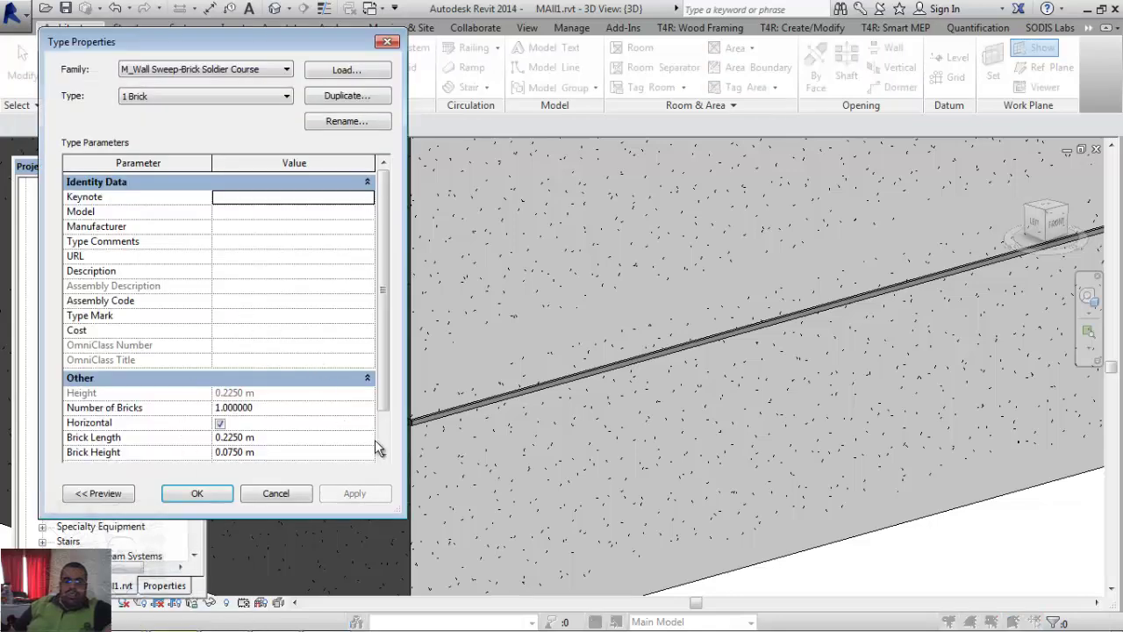
- Give the 1 Brick profile 3 bricks with a 3 m brick length, and confirm
scroll(380, 446, "down", 1)
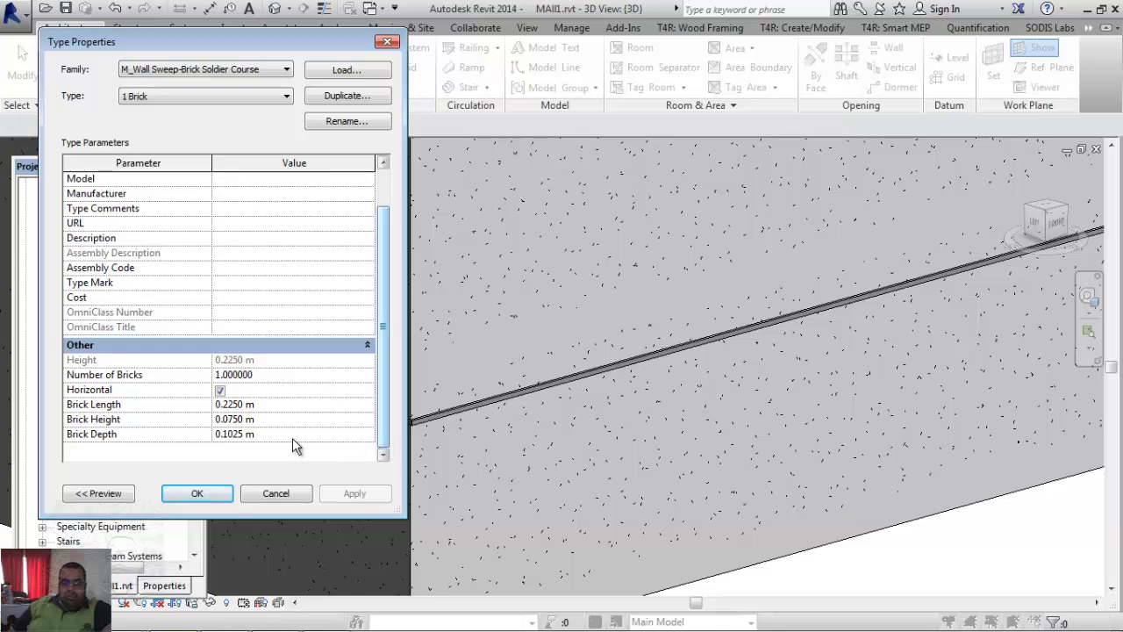
left_click(299, 376)
type("2")
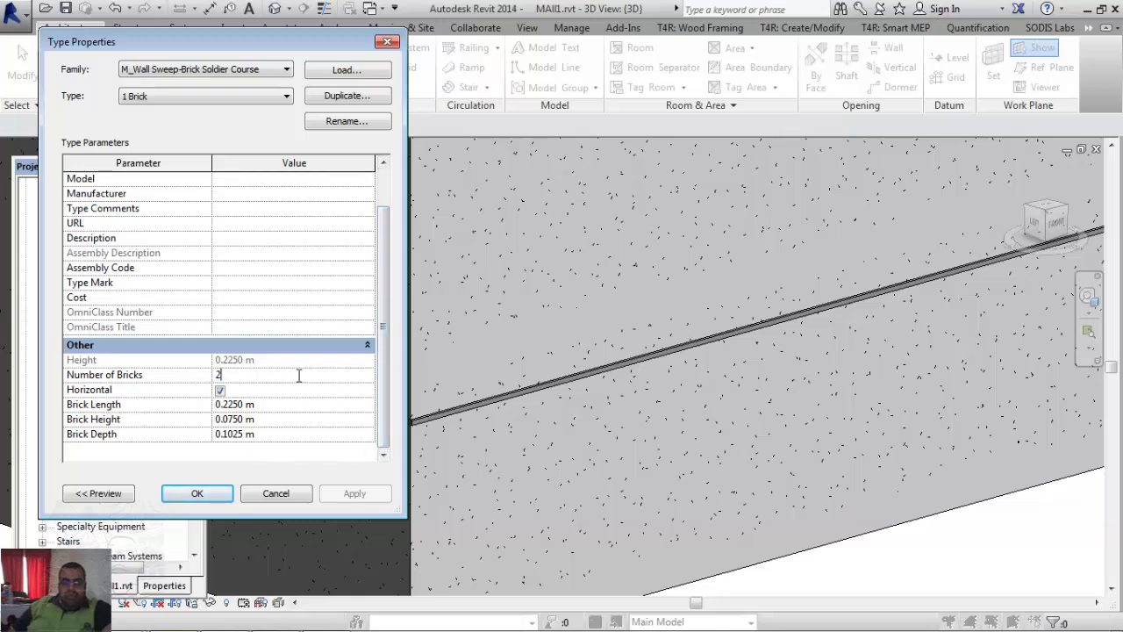
left_click(305, 402)
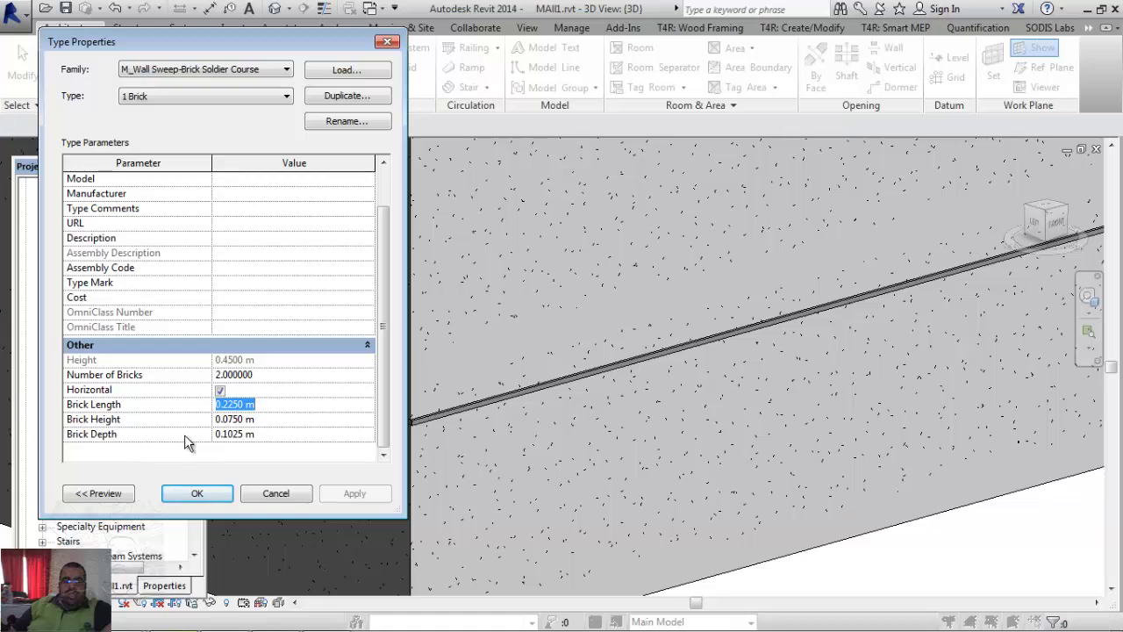
type("3")
left_click(280, 413)
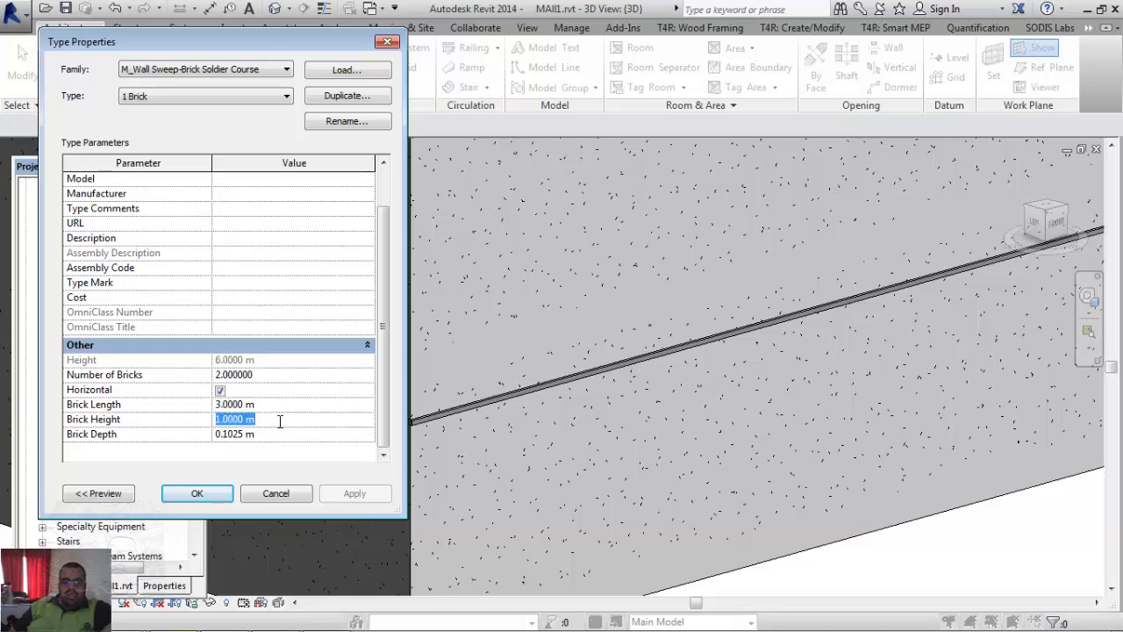
left_click(275, 375)
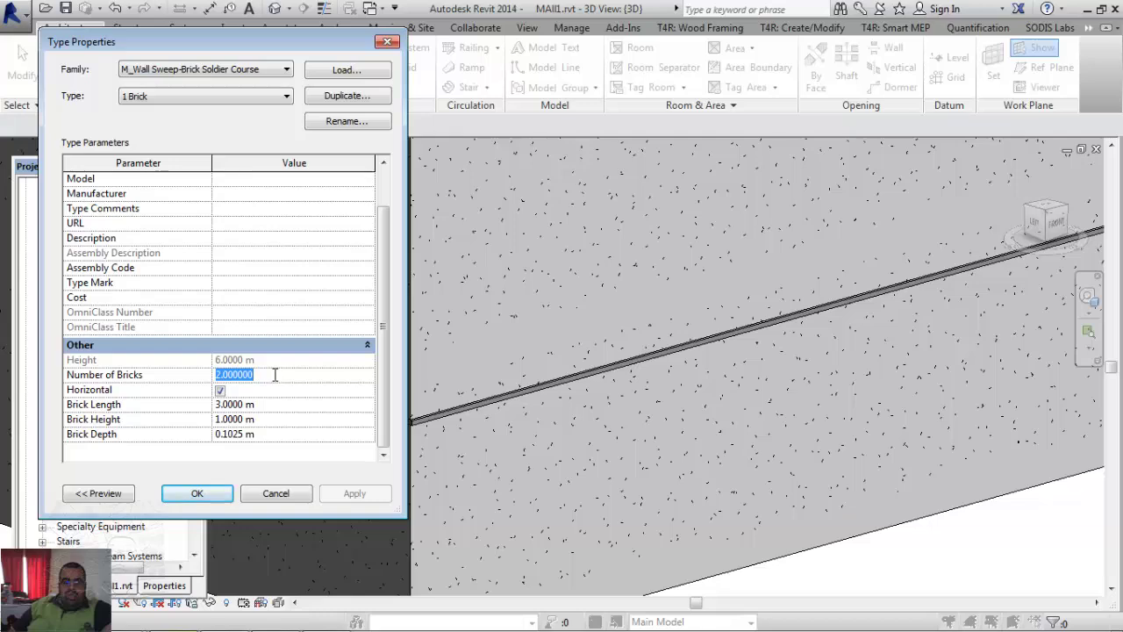
type("3")
left_click(198, 493)
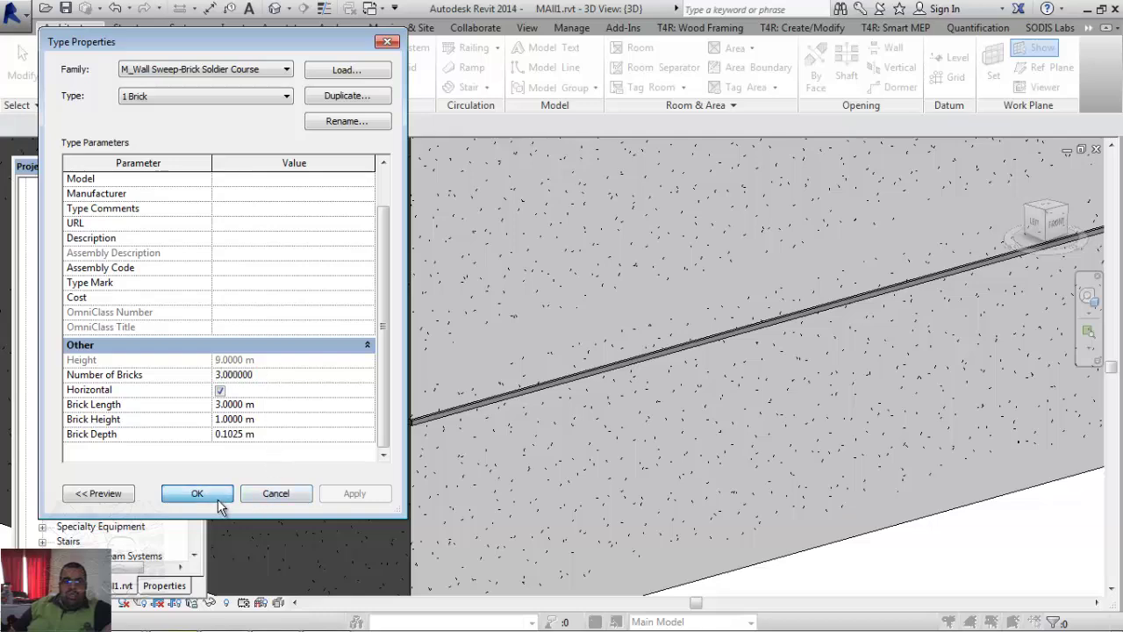
left_click(163, 586)
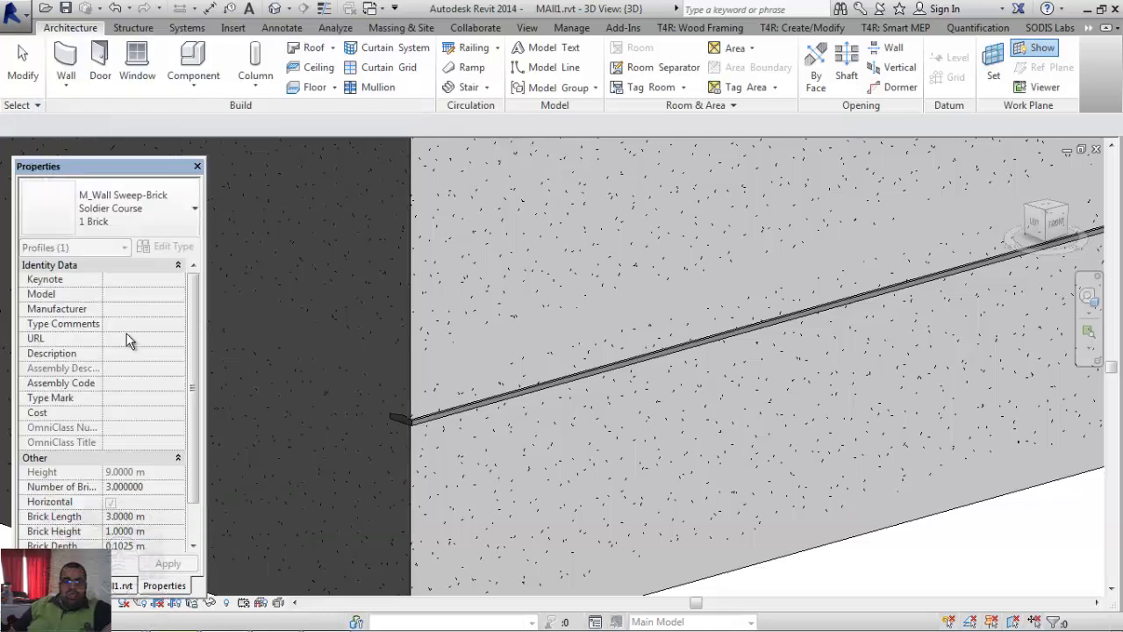
- Select the Cornice wall sweep in the 3D view
left_click(399, 434)
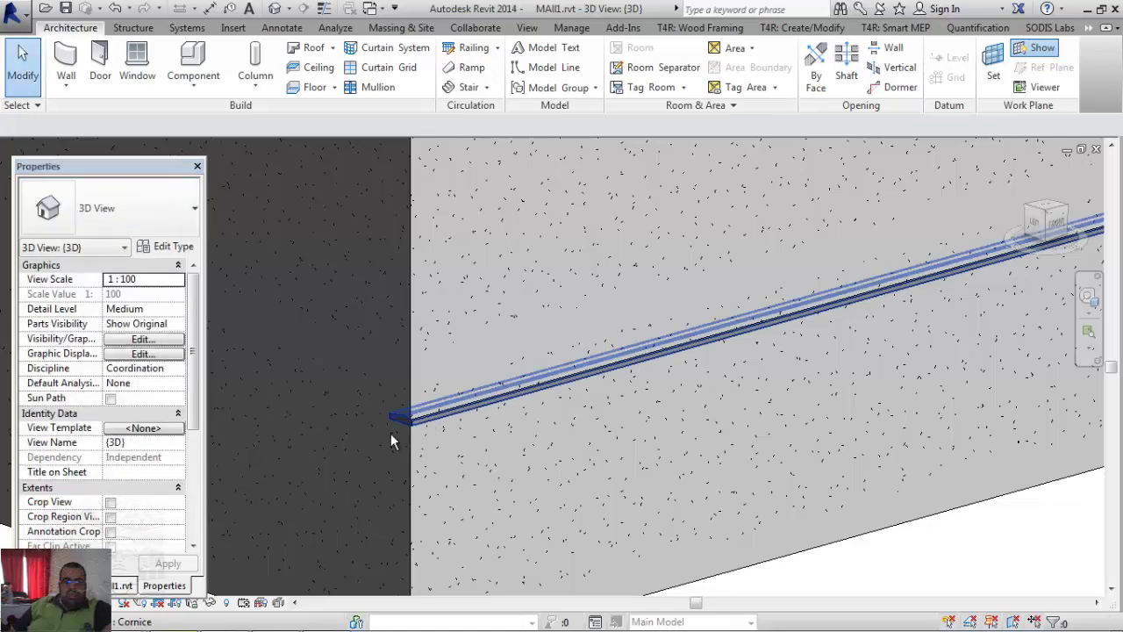
left_click(401, 421)
key("Escape")
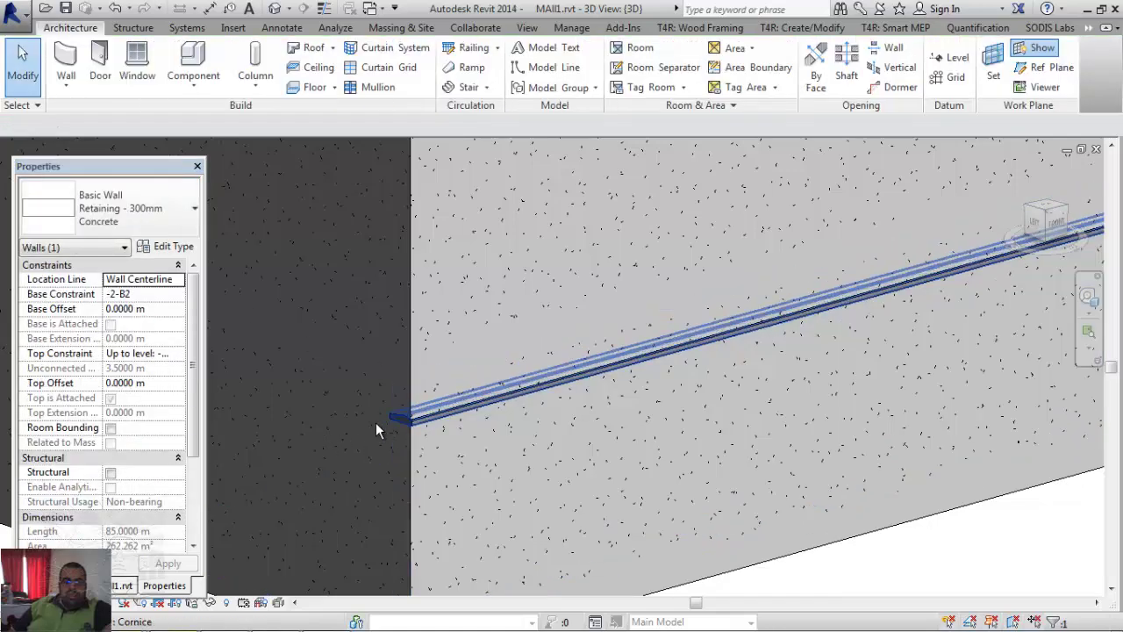
left_click(444, 423)
- Set the sweep type's profile to M_Wall Sweep-Brick Soldier Course : 1 Brick, apply and confirm
left_click(181, 250)
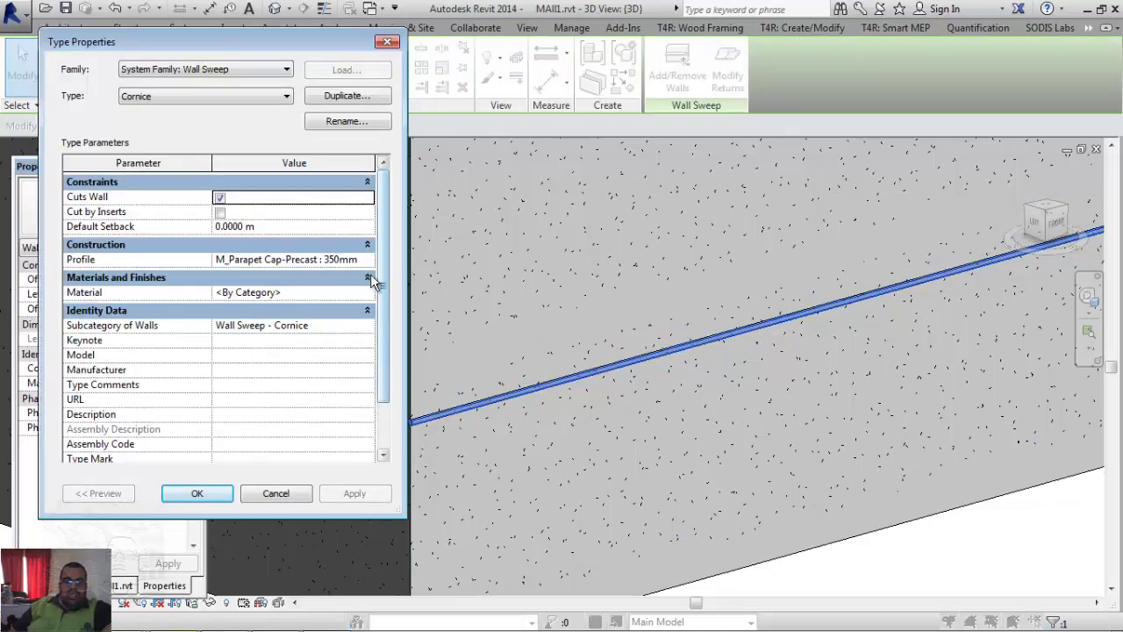
left_click(373, 262)
left_click(368, 261)
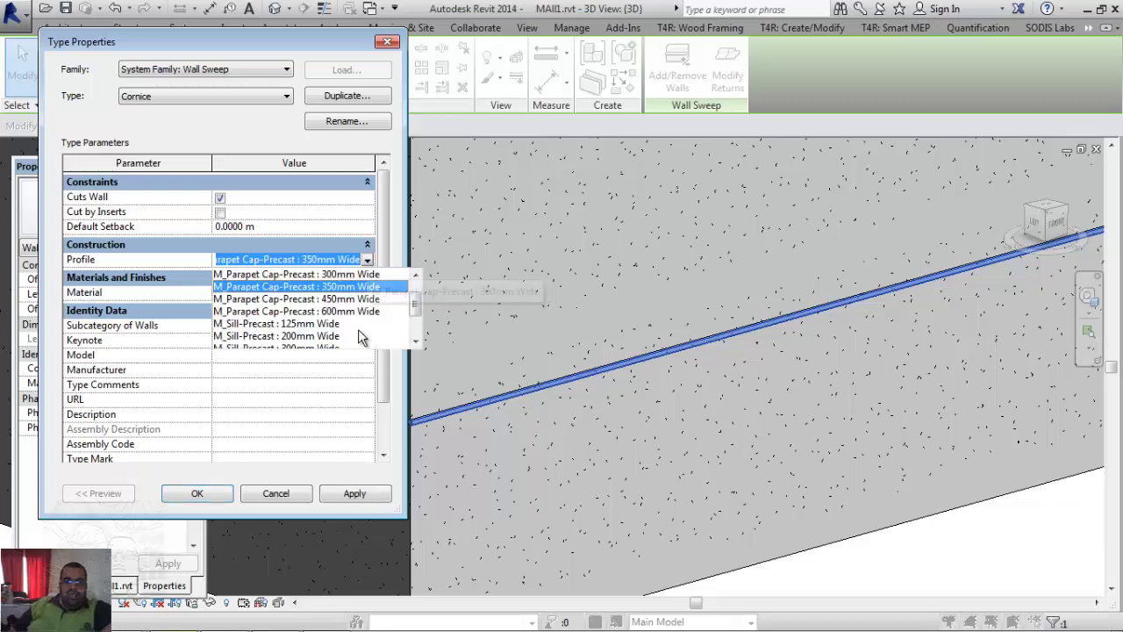
scroll(318, 303, "down", 3)
scroll(318, 303, "up", 1)
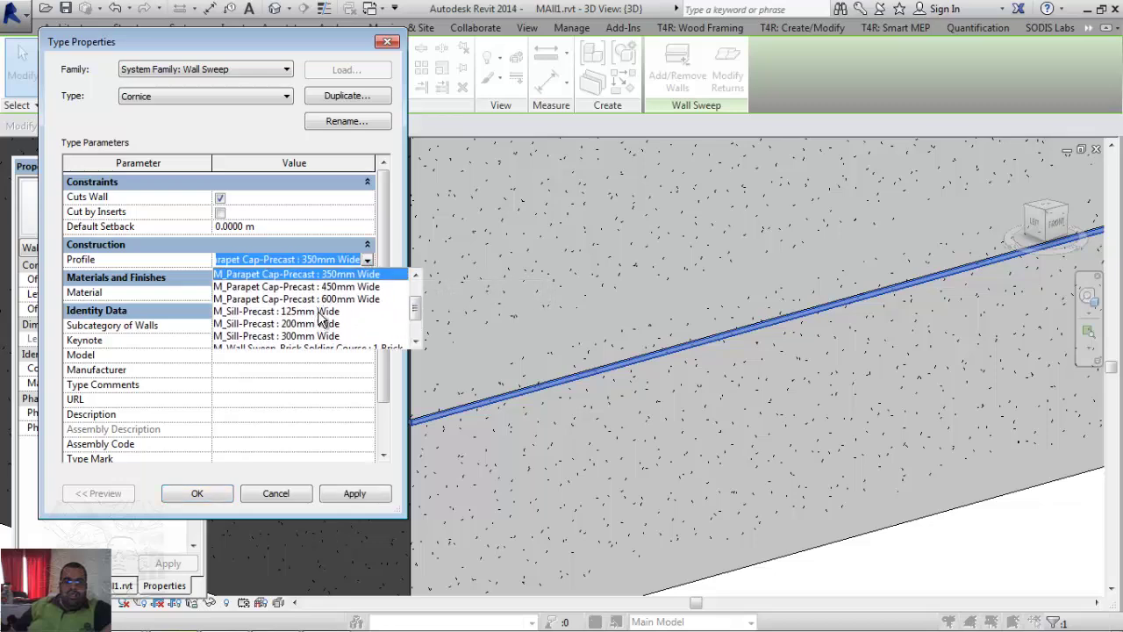
scroll(349, 323, "down", 1)
left_click(373, 311)
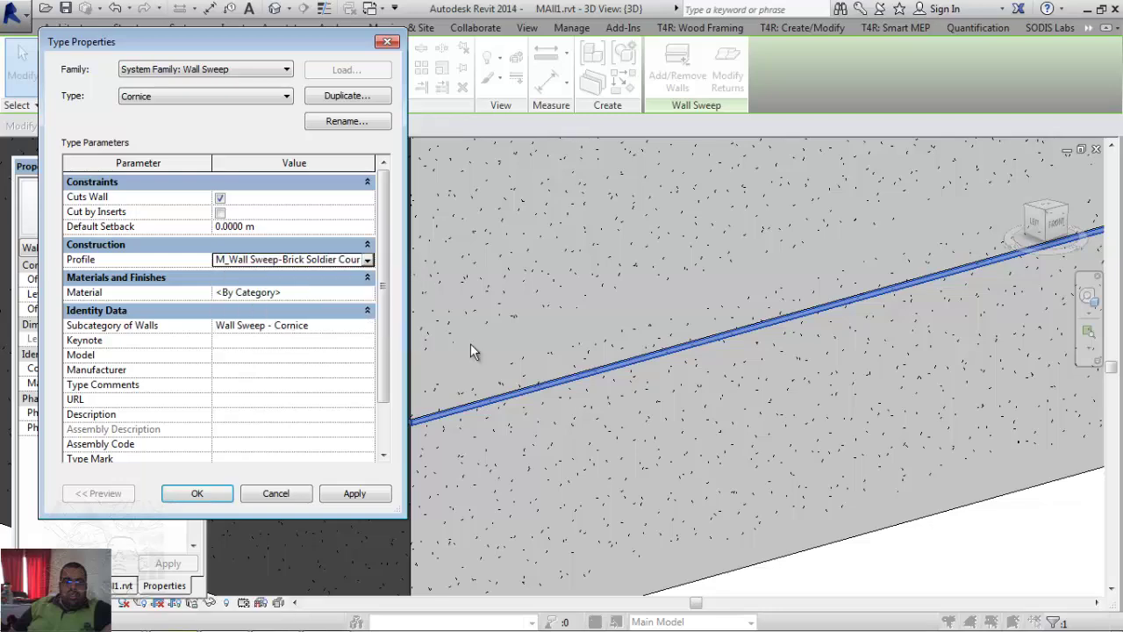
left_click(368, 494)
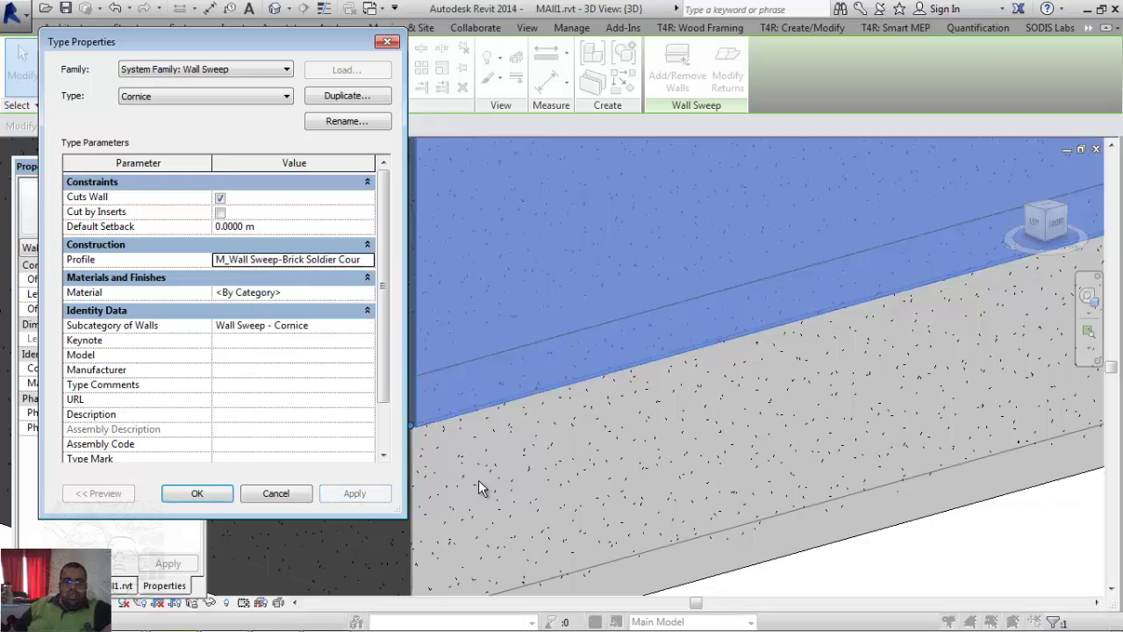
left_click(225, 493)
- Zoom out and open the Type Properties of the 1 Brick profile
scroll(653, 513, "down", 1)
scroll(653, 510, "down", 1)
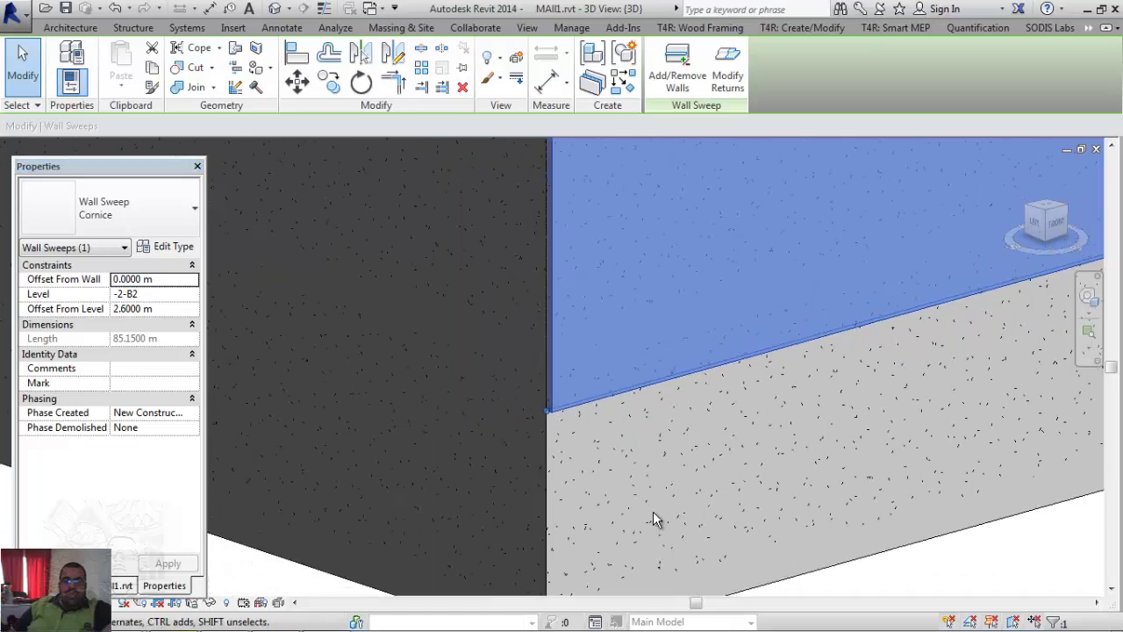
scroll(650, 510, "down", 2)
scroll(652, 501, "down", 2)
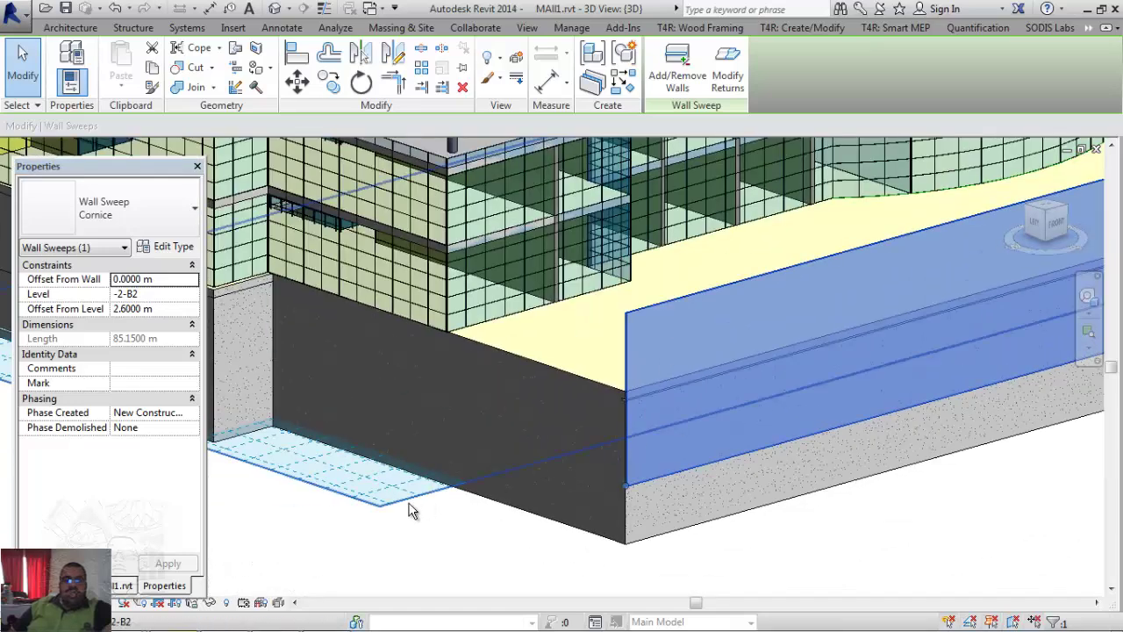
left_click(123, 586)
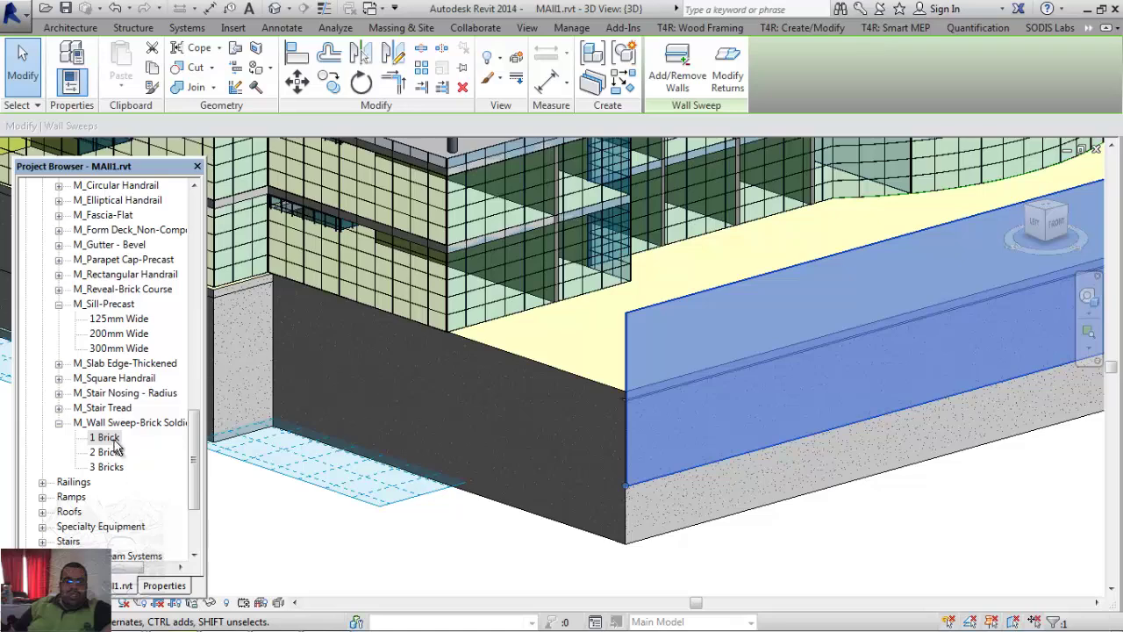
right_click(113, 438)
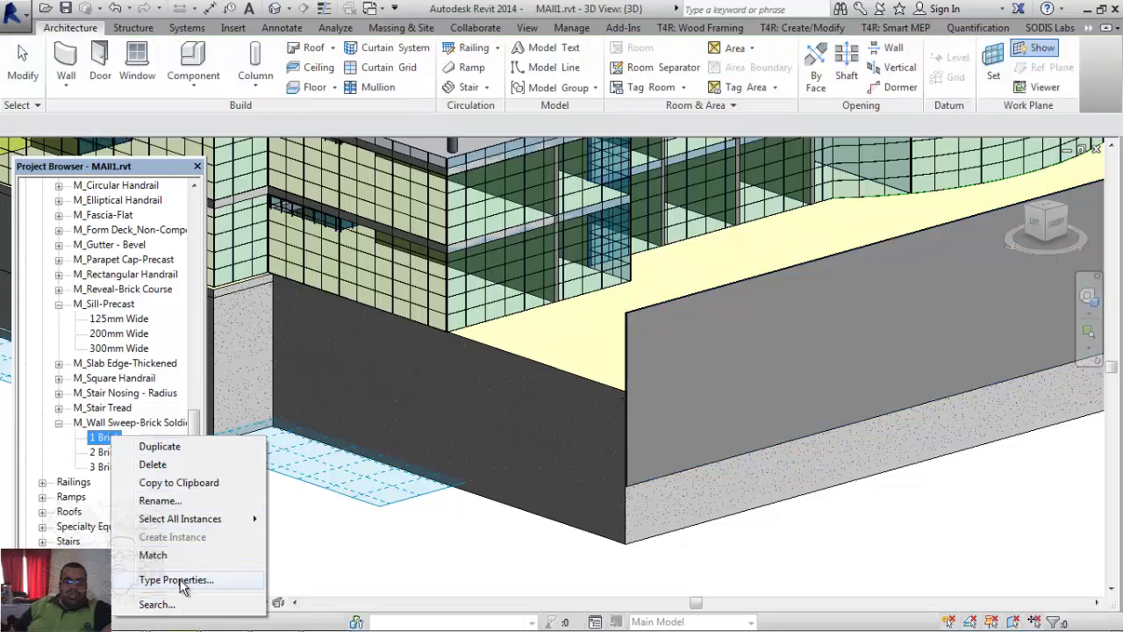
left_click(176, 580)
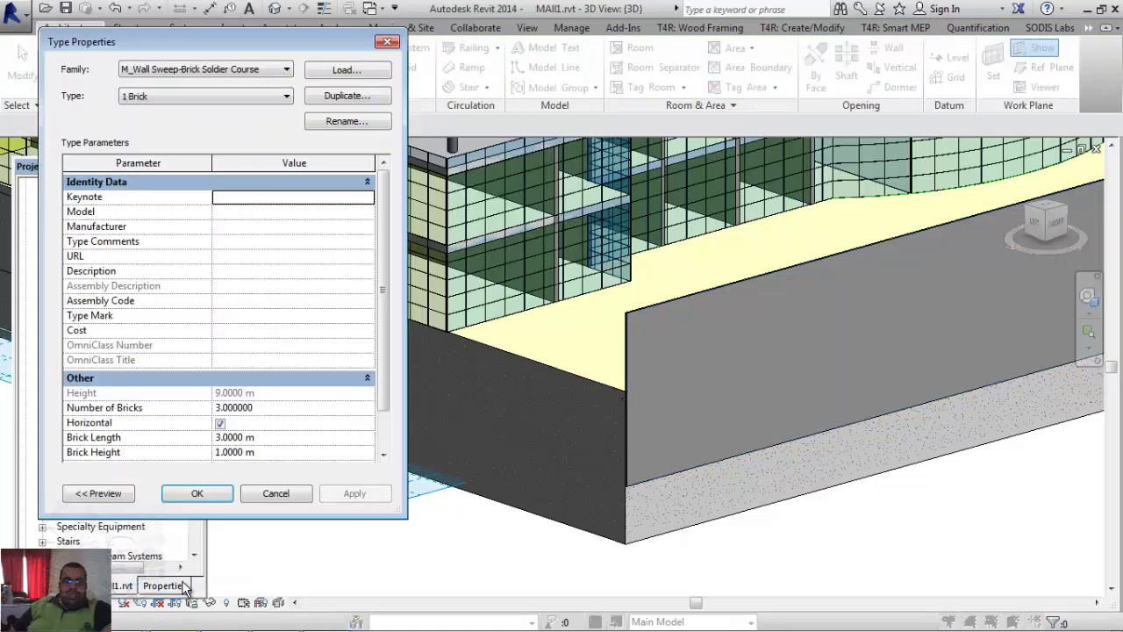
- Set Number of Bricks 1, Brick Length 0.1 and Brick Height 0.2, then confirm
left_click(326, 407)
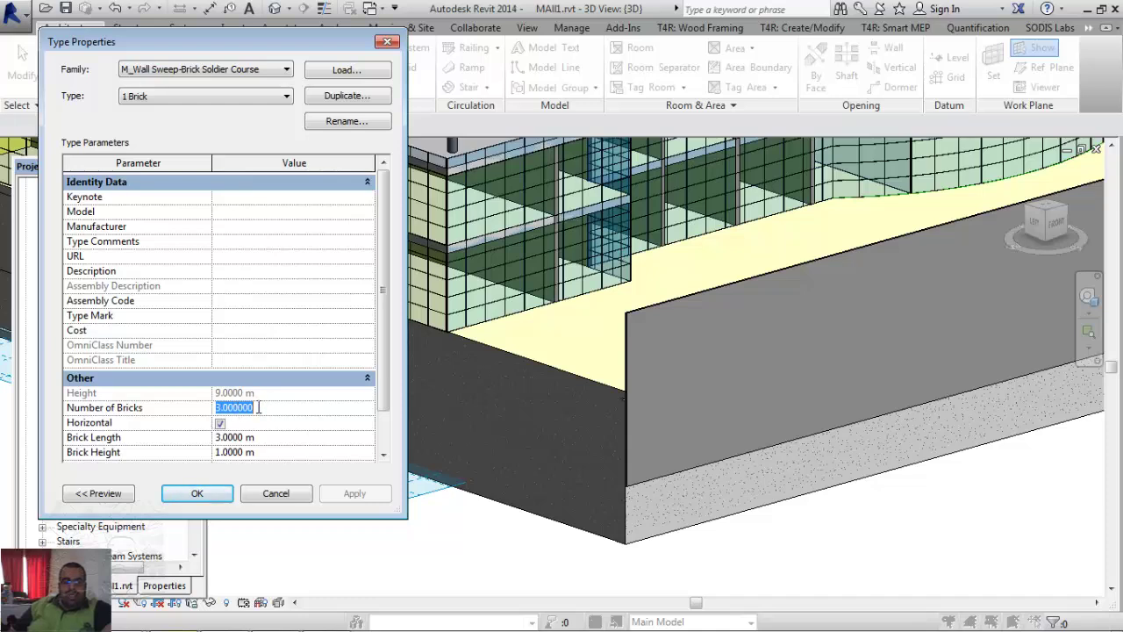
type("1")
left_click(263, 441)
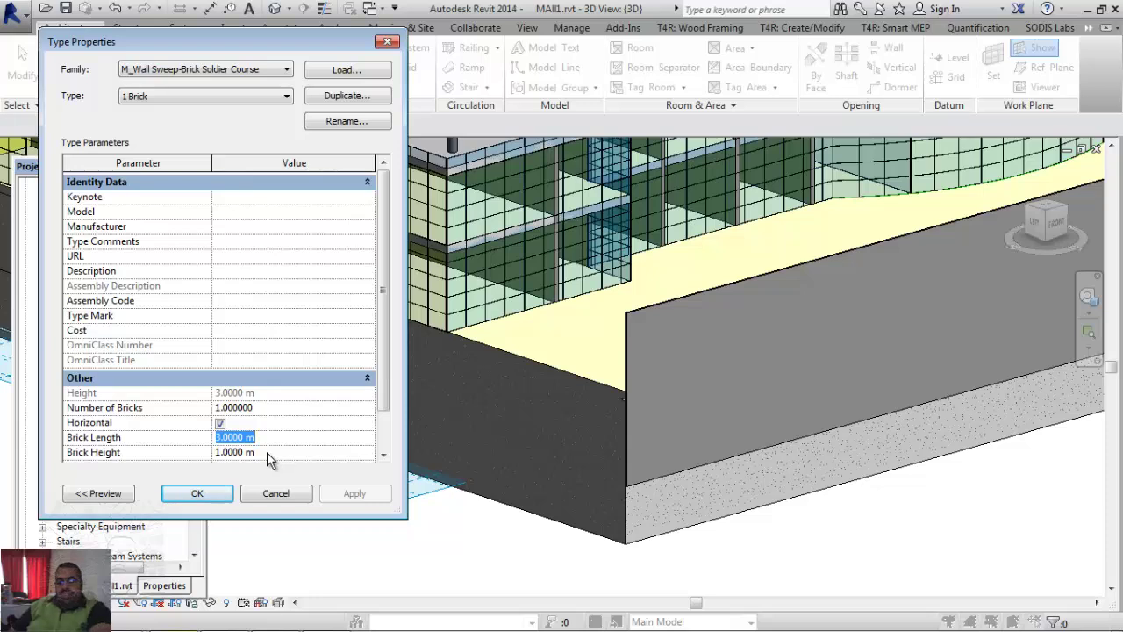
type("0.1")
left_click(294, 450)
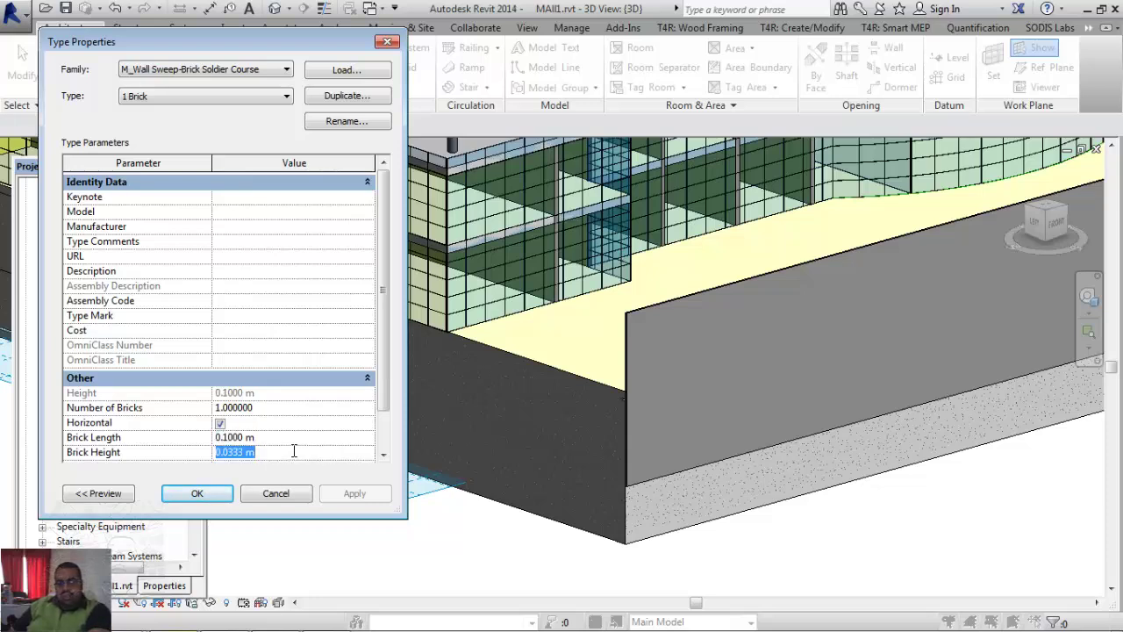
type(".2")
left_click(283, 409)
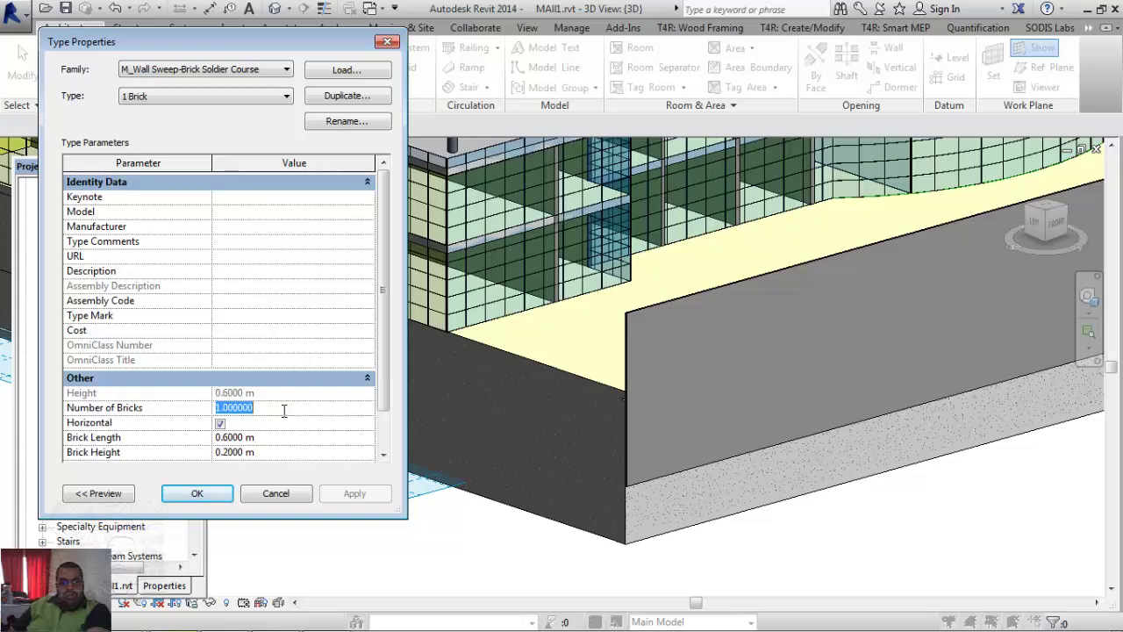
left_click(229, 494)
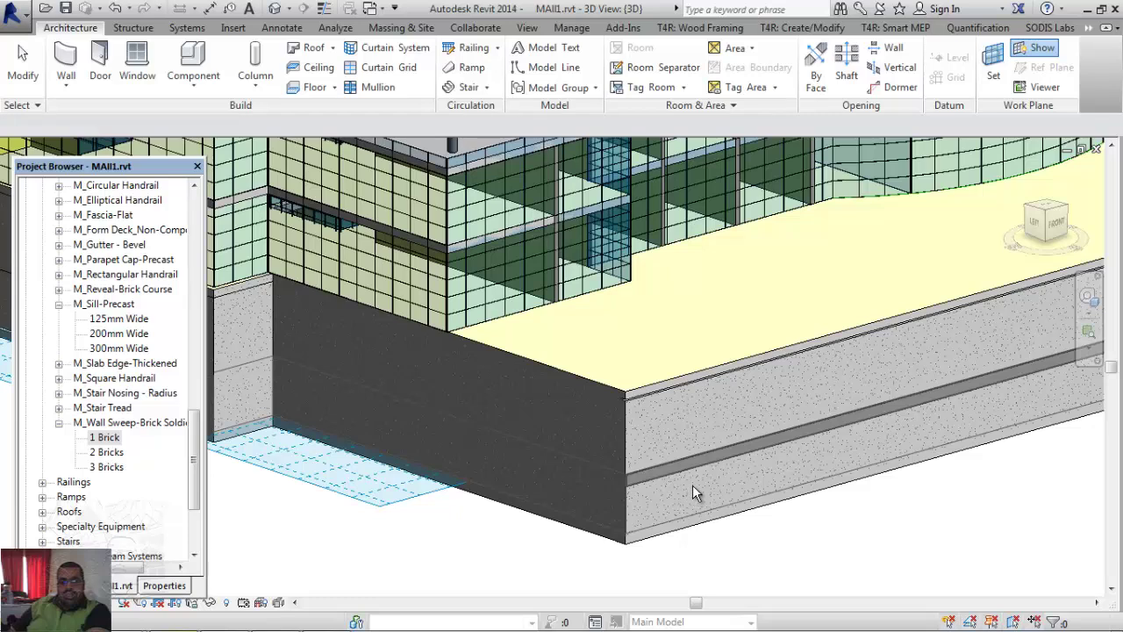